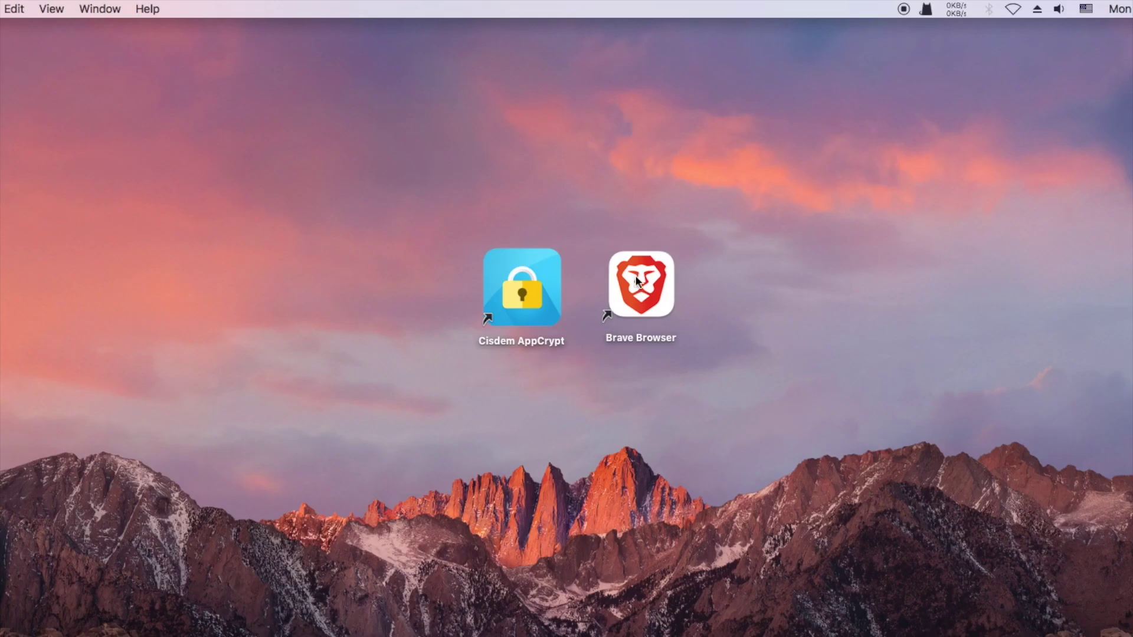
Load nationalgeographic.com in Brave from its bookmark, then select the AppCrypt shortcut
{"action": "double_click", "coordinate": [636, 280]}
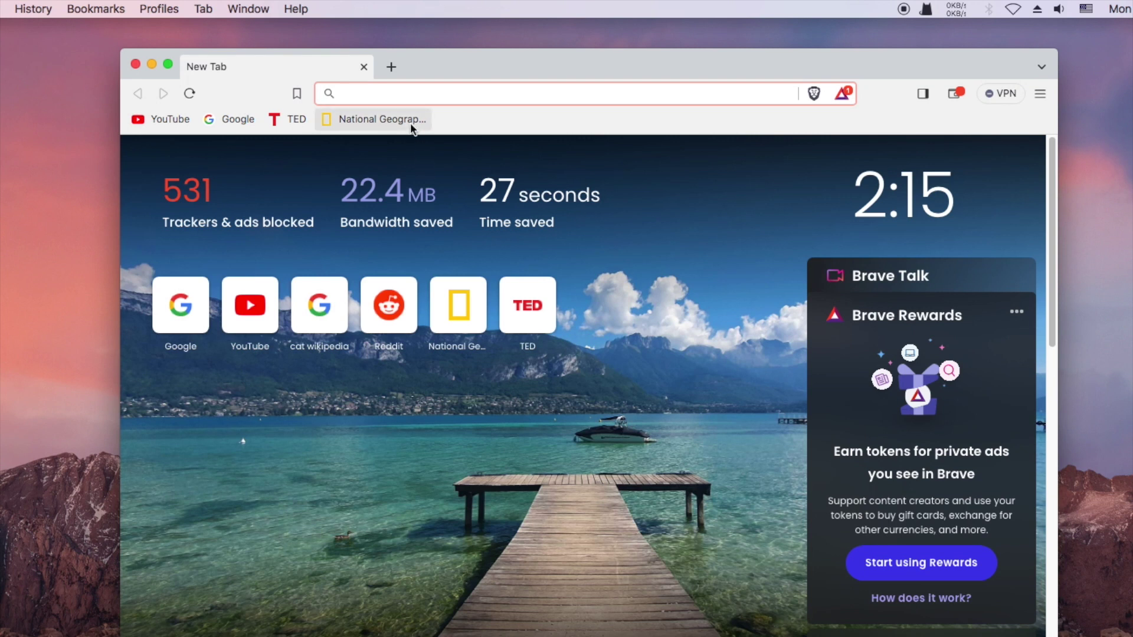
{"action": "left_click", "coordinate": [412, 126]}
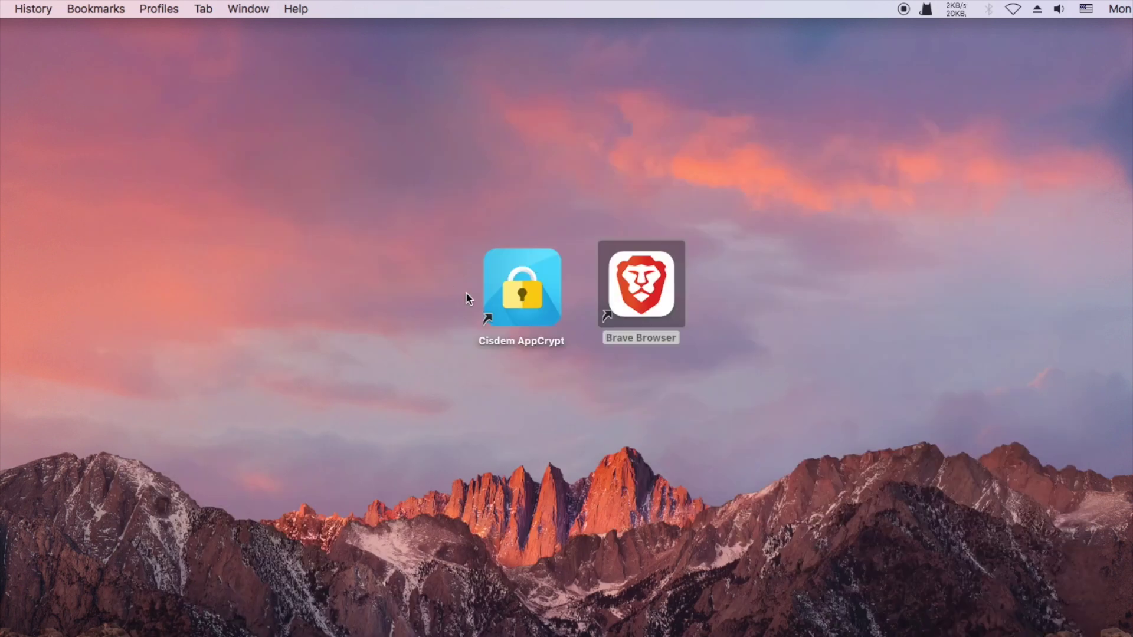
{"action": "left_click", "coordinate": [536, 279]}
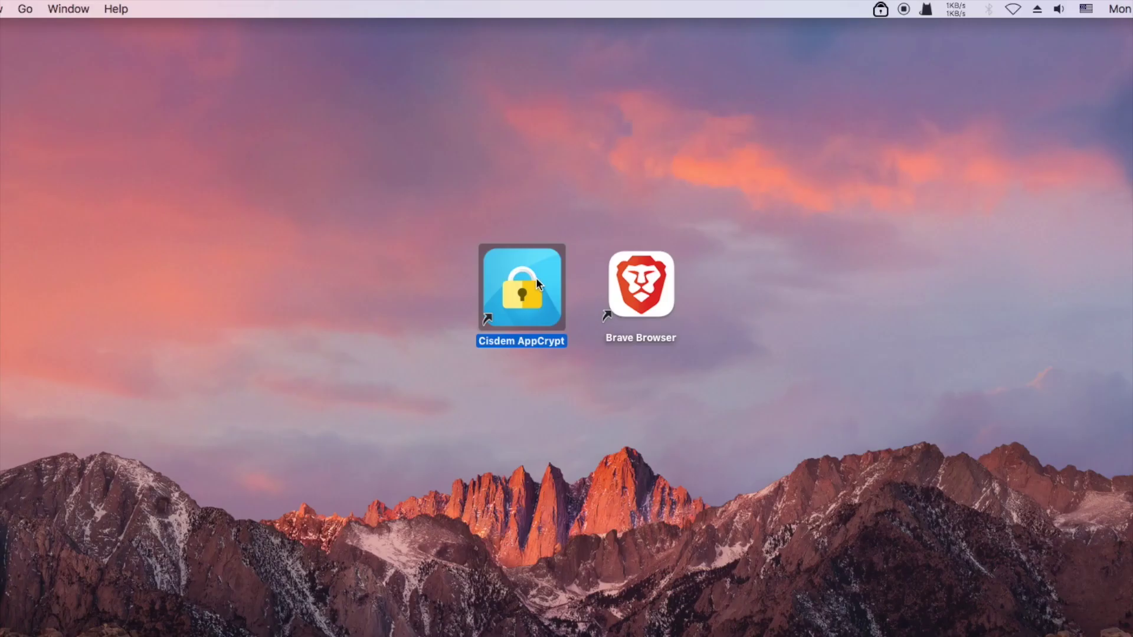
{"action": "left_click", "coordinate": [879, 10]}
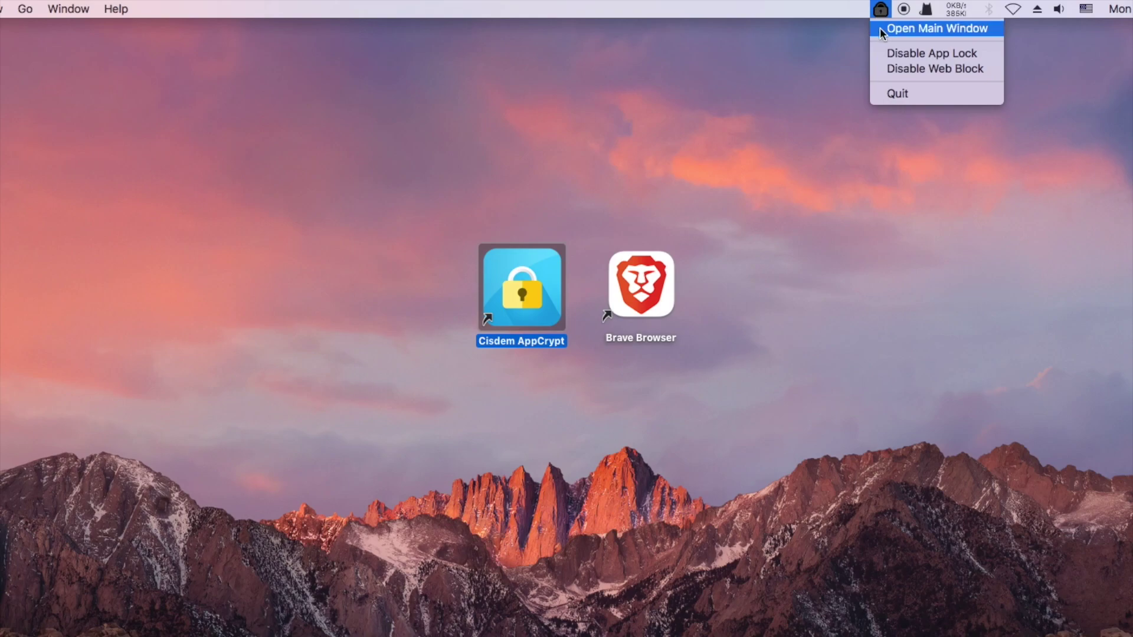
{"action": "left_click", "coordinate": [879, 28]}
{"action": "type", "text": "123"}
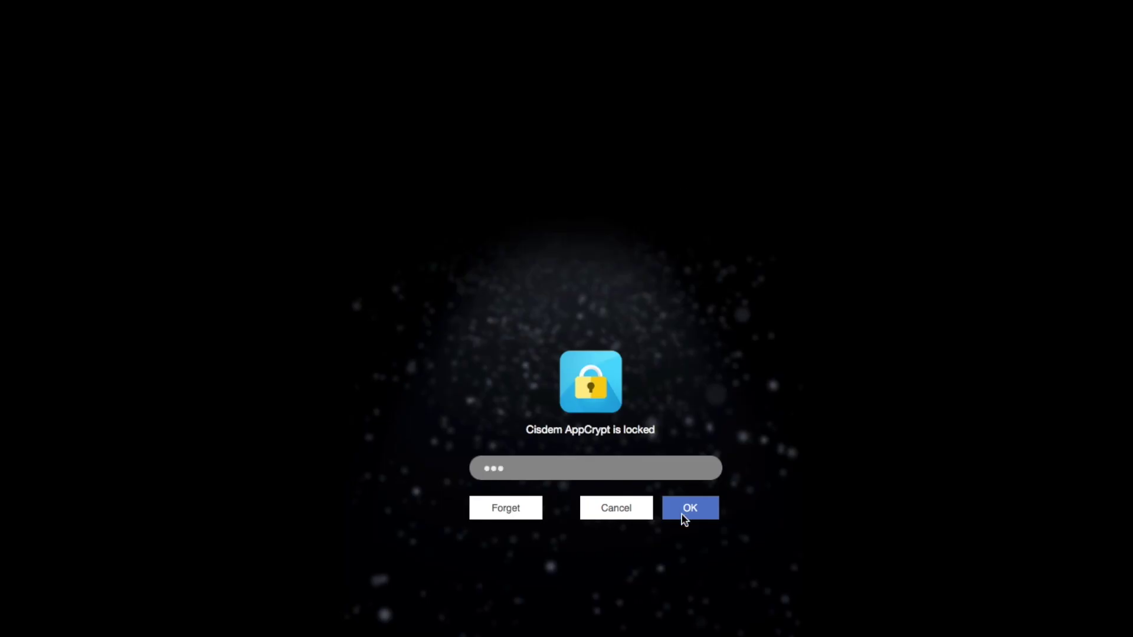
{"action": "left_click", "coordinate": [682, 514]}
{"action": "left_click_drag", "start_coordinate": [596, 247], "coordinate": [612, 116]}
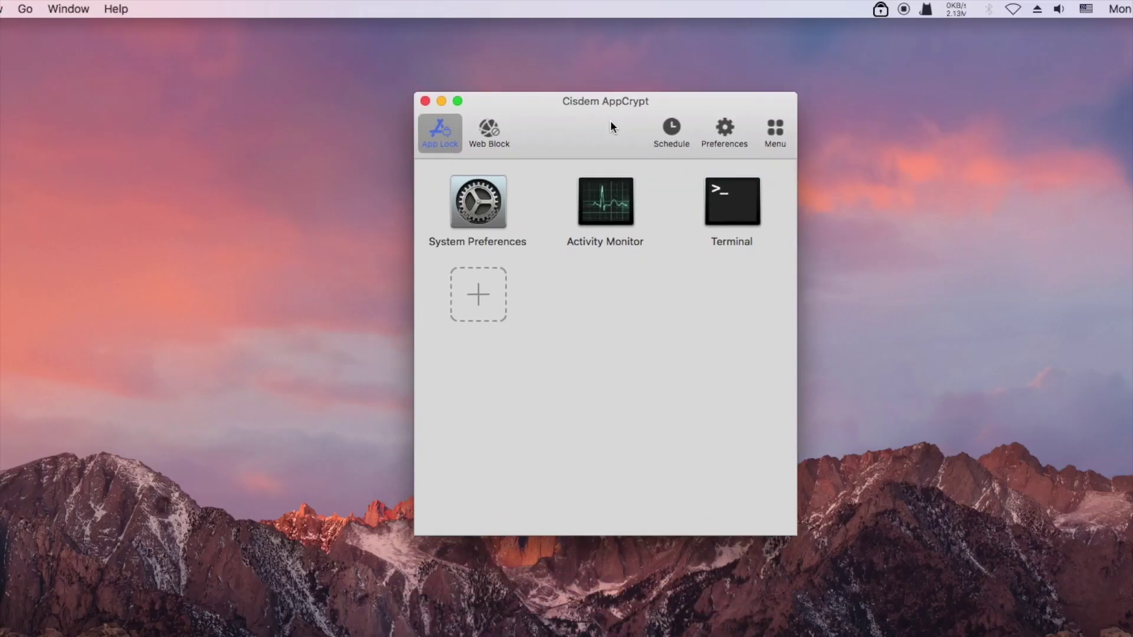
Add youtube.com to the Web Block list
{"action": "left_click", "coordinate": [496, 130]}
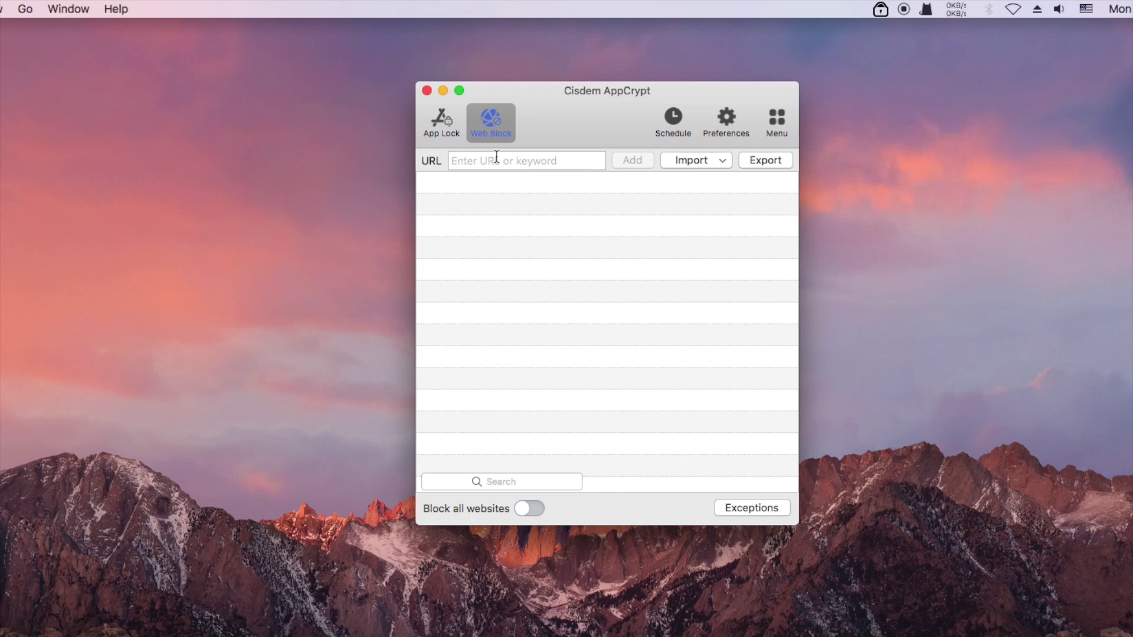
{"action": "type", "text": "youtube"}
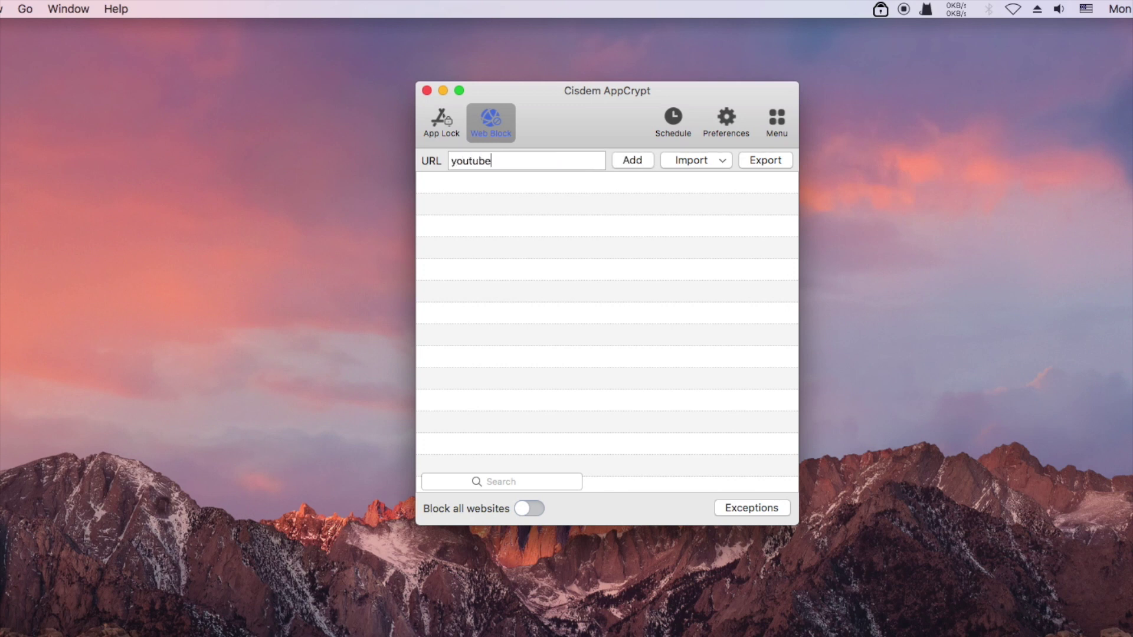
{"action": "type", "text": ".com"}
{"action": "left_click", "coordinate": [632, 160]}
Open YouTube in a new Brave tab and confirm it redirects to Cisdem's blocked page
{"action": "left_click", "coordinate": [427, 91]}
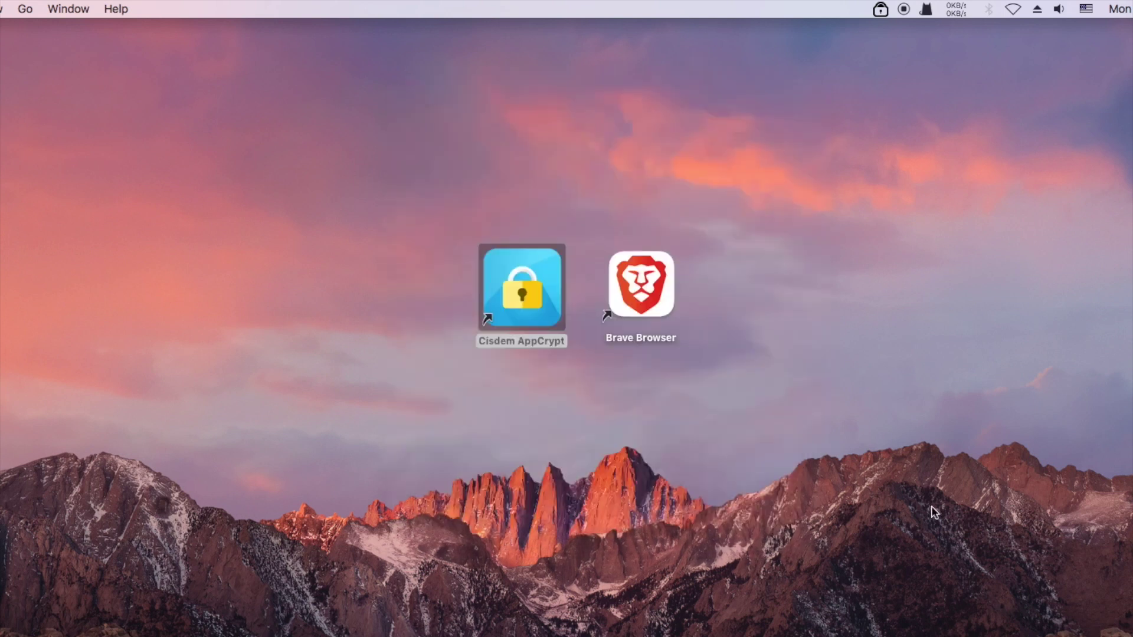
{"action": "double_click", "coordinate": [660, 299]}
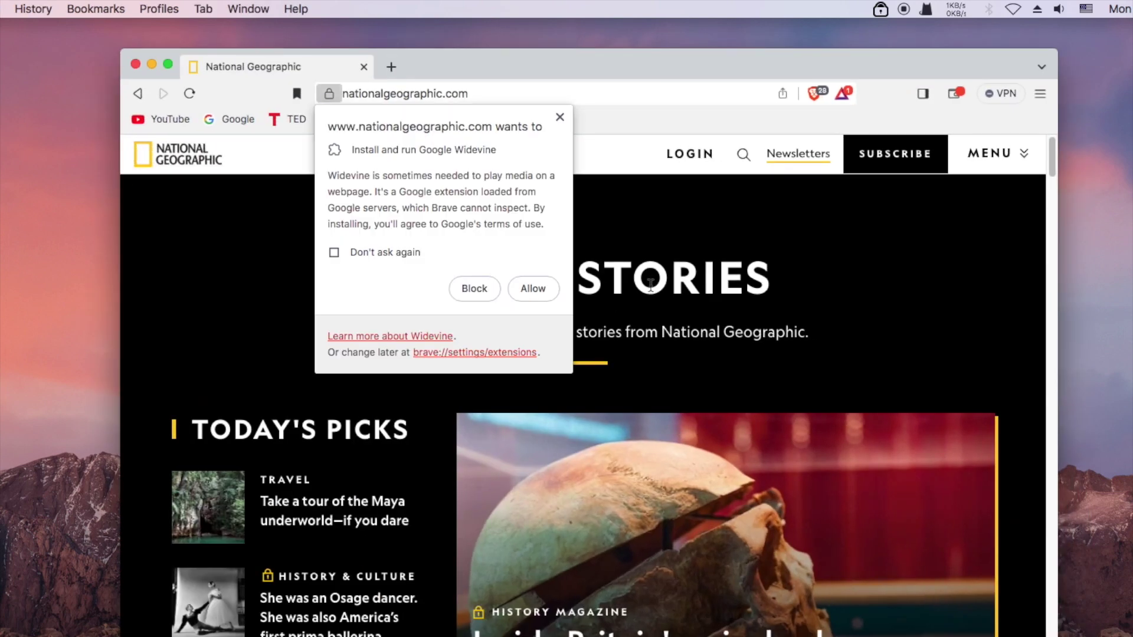
{"action": "left_click", "coordinate": [392, 68]}
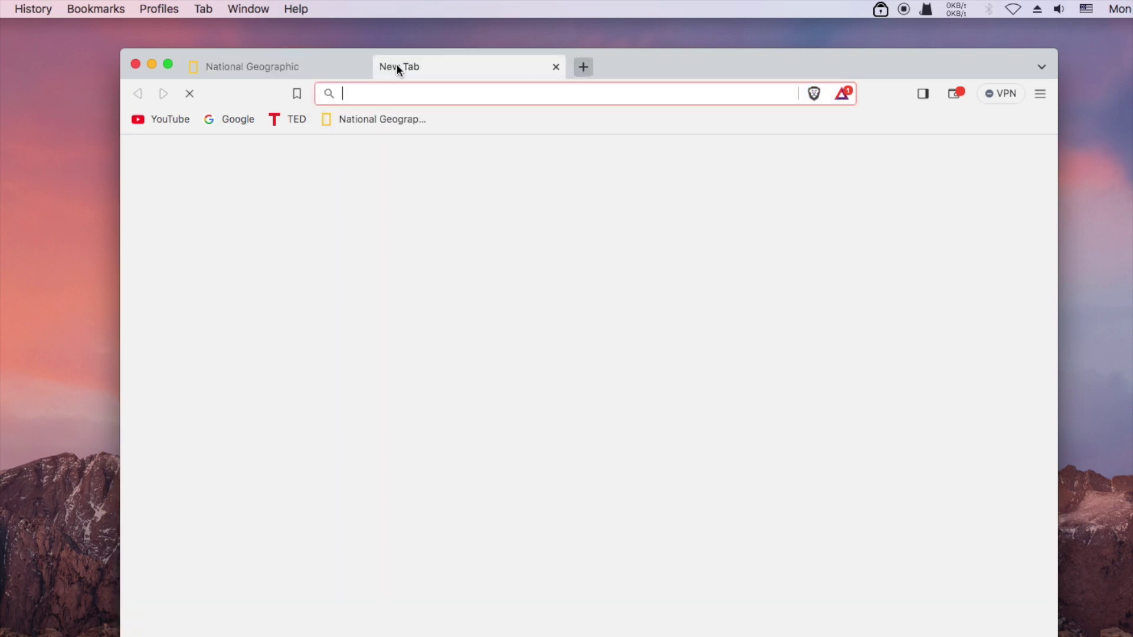
{"action": "left_click", "coordinate": [176, 119]}
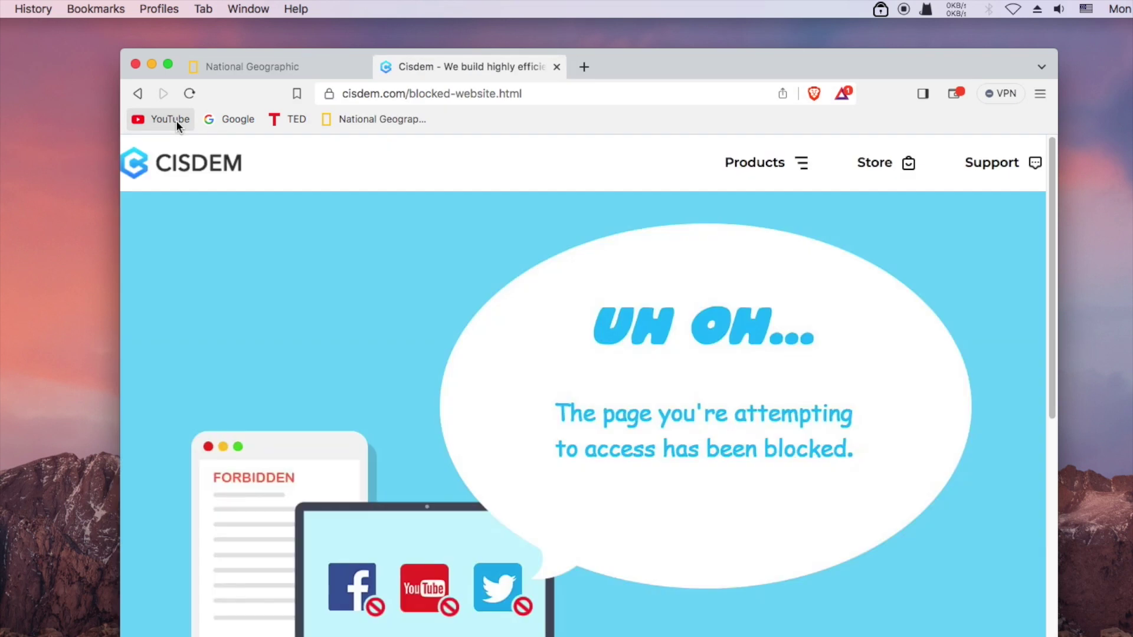
Confirm google.com still loads normally in another new tab
{"action": "left_click", "coordinate": [585, 66]}
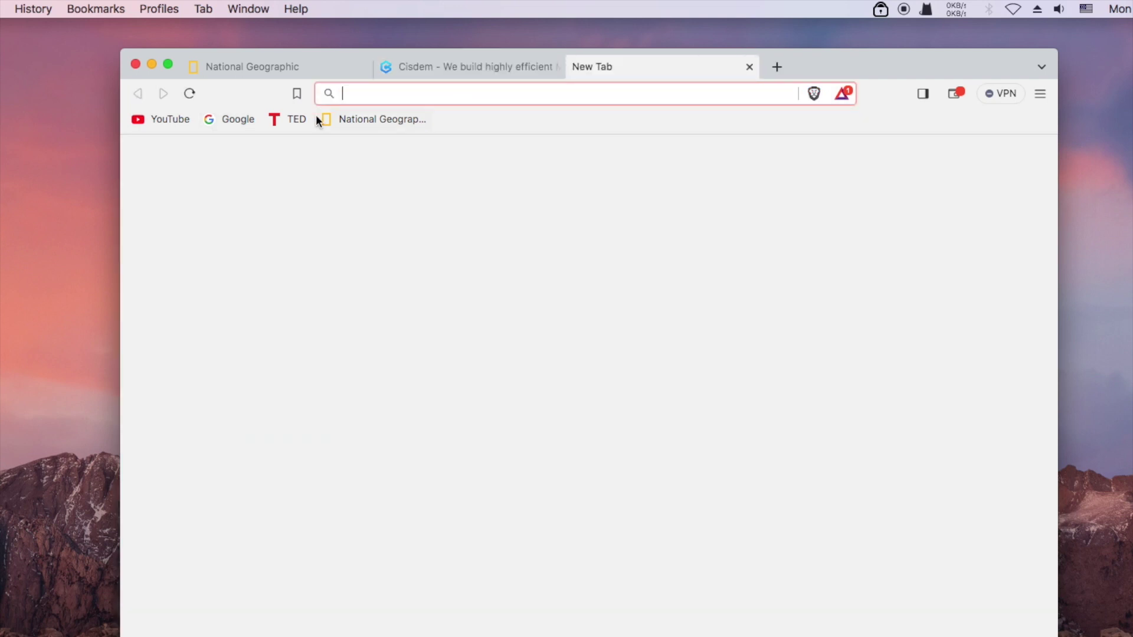
{"action": "left_click", "coordinate": [232, 120]}
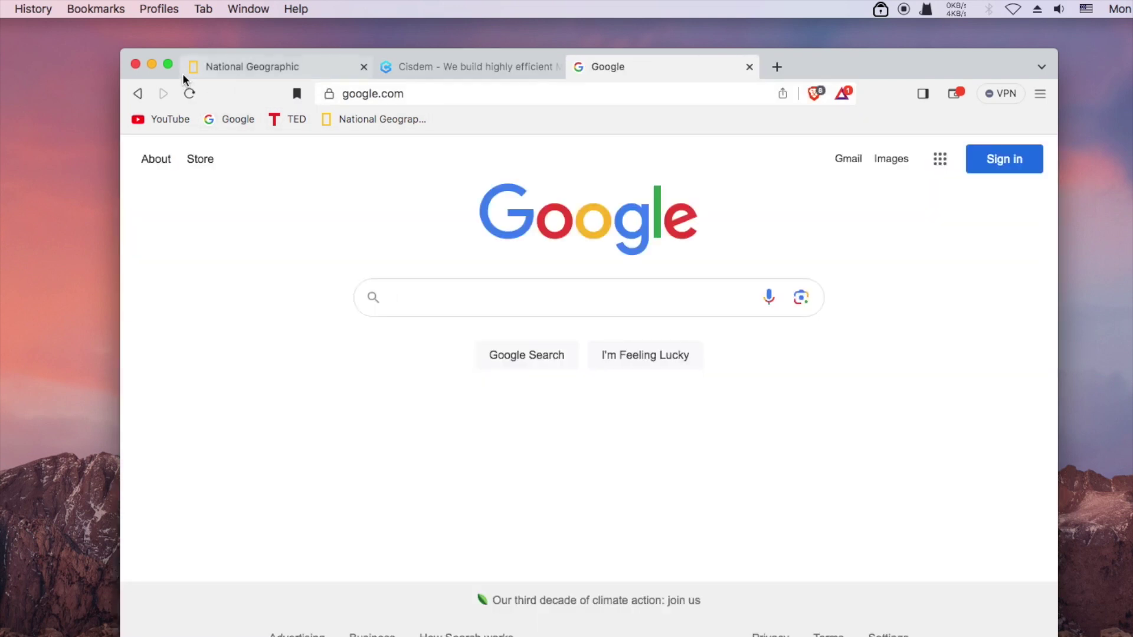
{"action": "left_click", "coordinate": [152, 64]}
Unlock AppCrypt and remove youtube.com from the block list
{"action": "left_click", "coordinate": [881, 9]}
{"action": "left_click", "coordinate": [920, 26]}
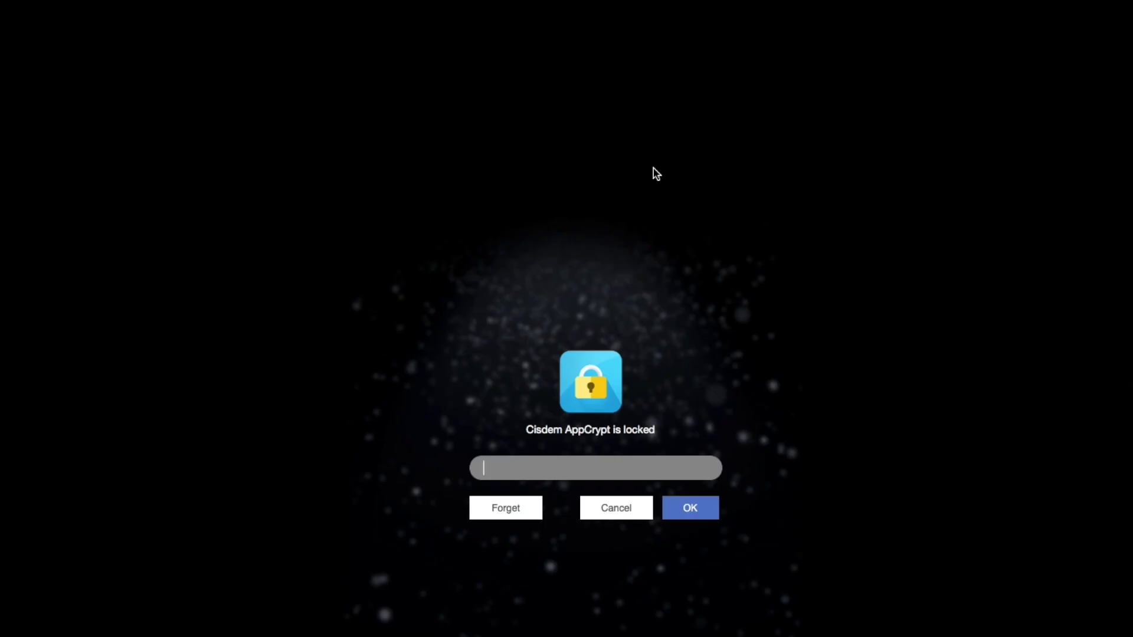
{"action": "type", "text": "•••"}
{"action": "left_click", "coordinate": [687, 515]}
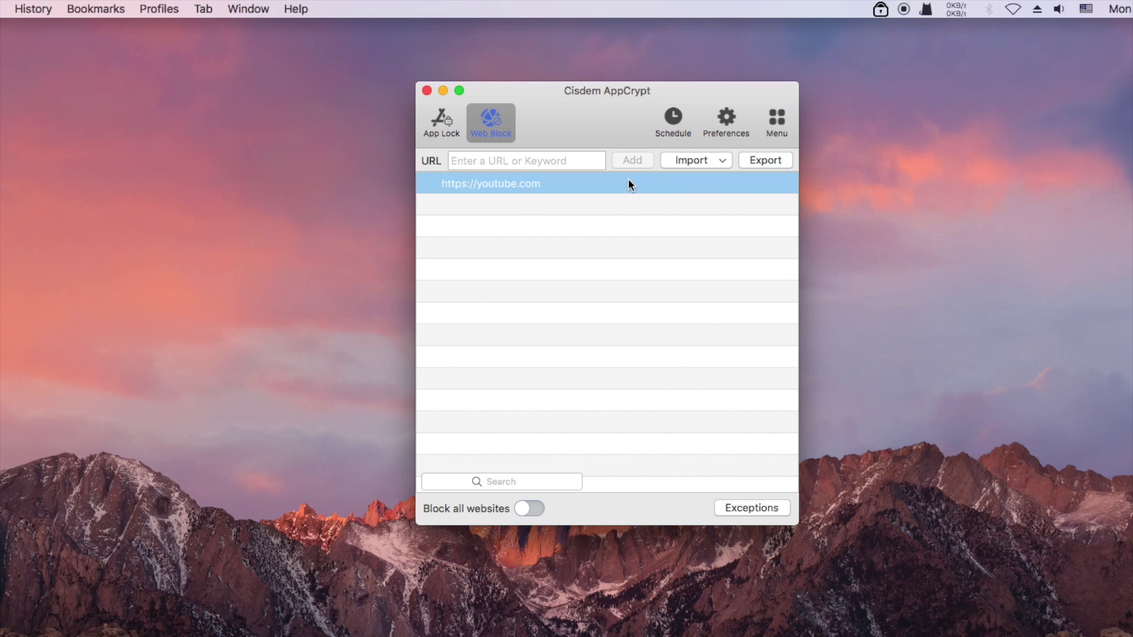
{"action": "key", "text": "Delete"}
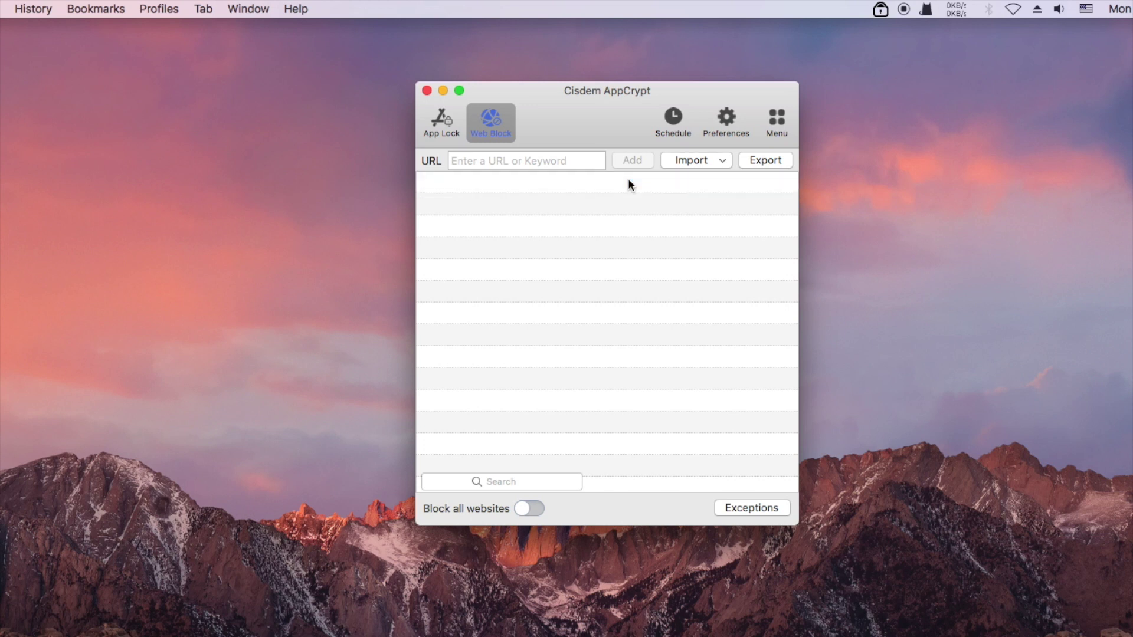
Add the keyword wiki to the block list
{"action": "left_click", "coordinate": [492, 159]}
{"action": "type", "text": "wiki"}
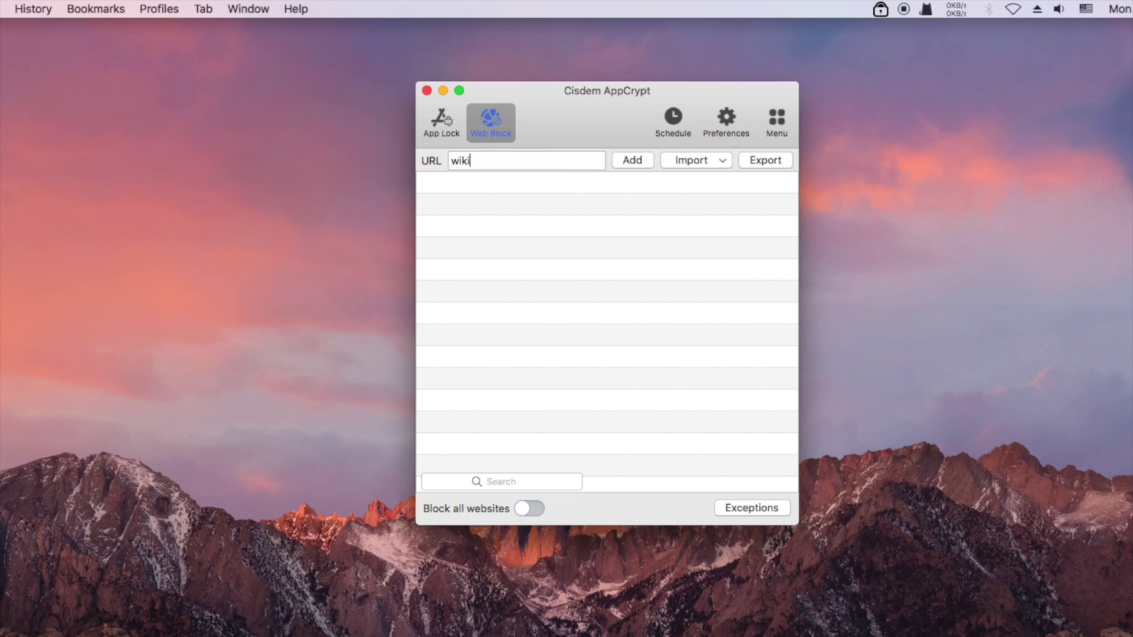
{"action": "left_click", "coordinate": [638, 157]}
Relaunch Brave and confirm YouTube now loads normally
{"action": "left_click", "coordinate": [426, 90]}
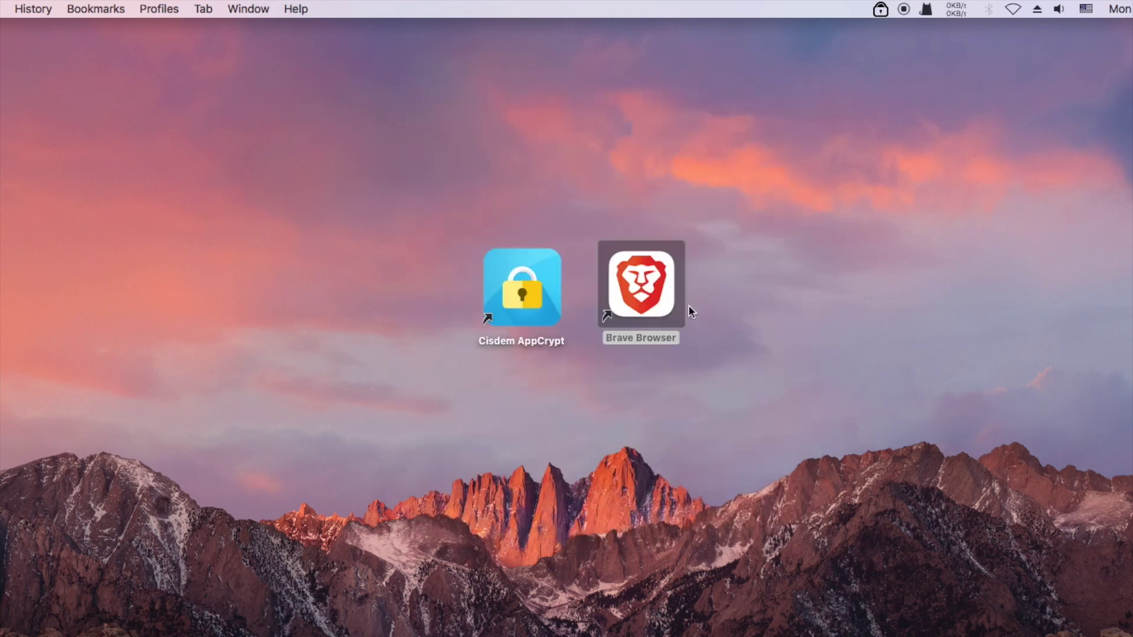
{"action": "left_click", "coordinate": [630, 284]}
{"action": "double_click", "coordinate": [630, 284]}
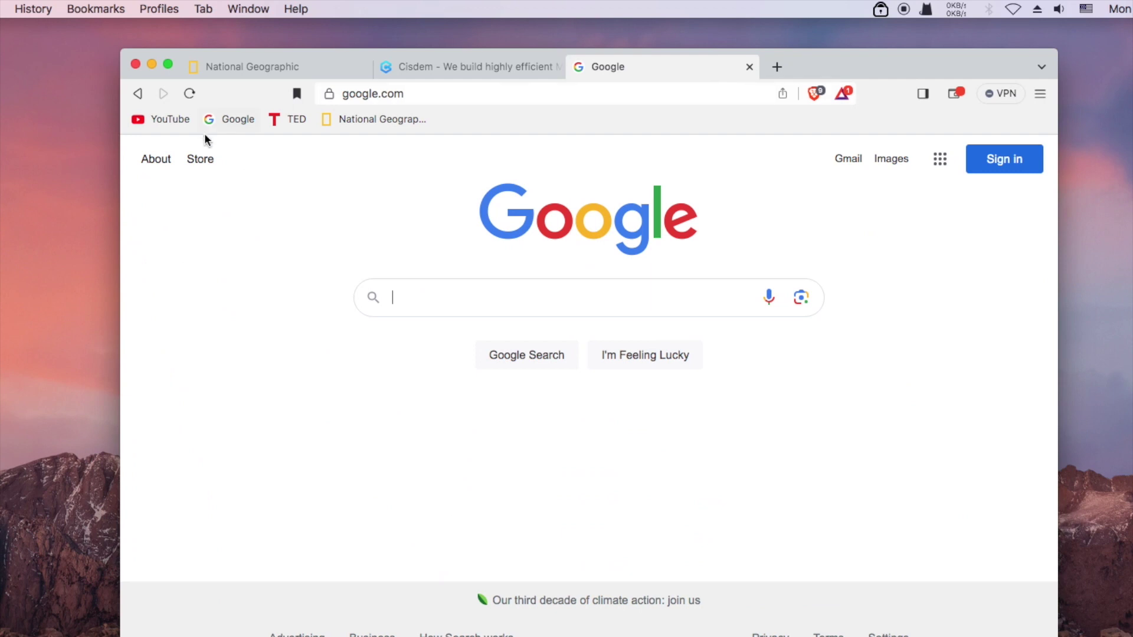
{"action": "left_click", "coordinate": [179, 121]}
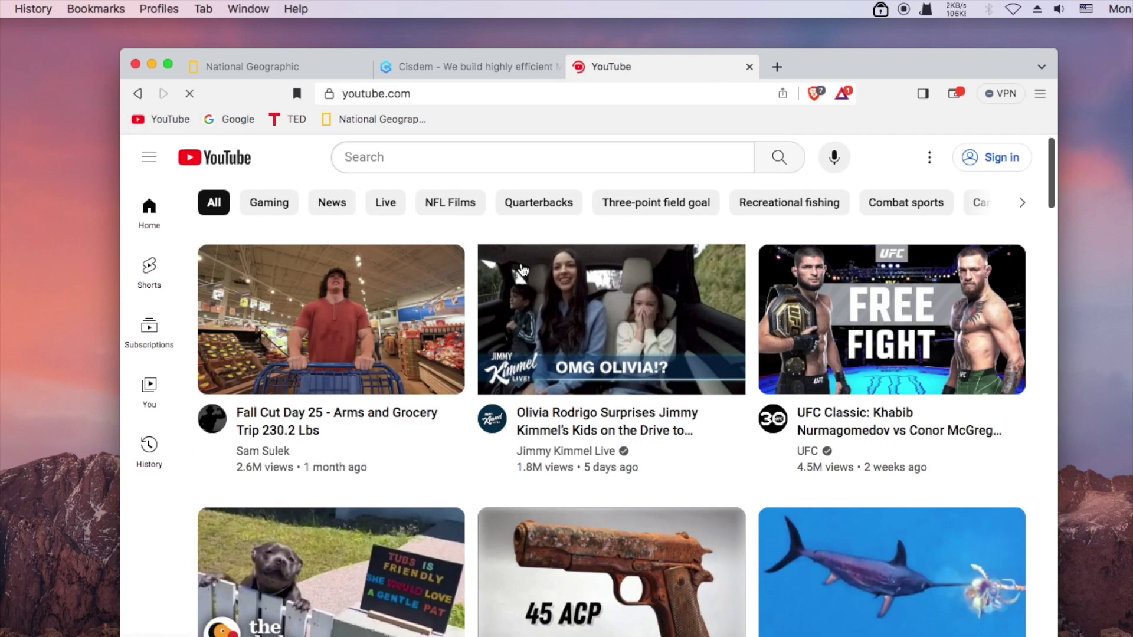
Confirm a Google 'cat wiki' search and the Cat - Wikipedia page both get blocked
{"action": "left_click", "coordinate": [242, 118]}
{"action": "type", "text": "cat "}
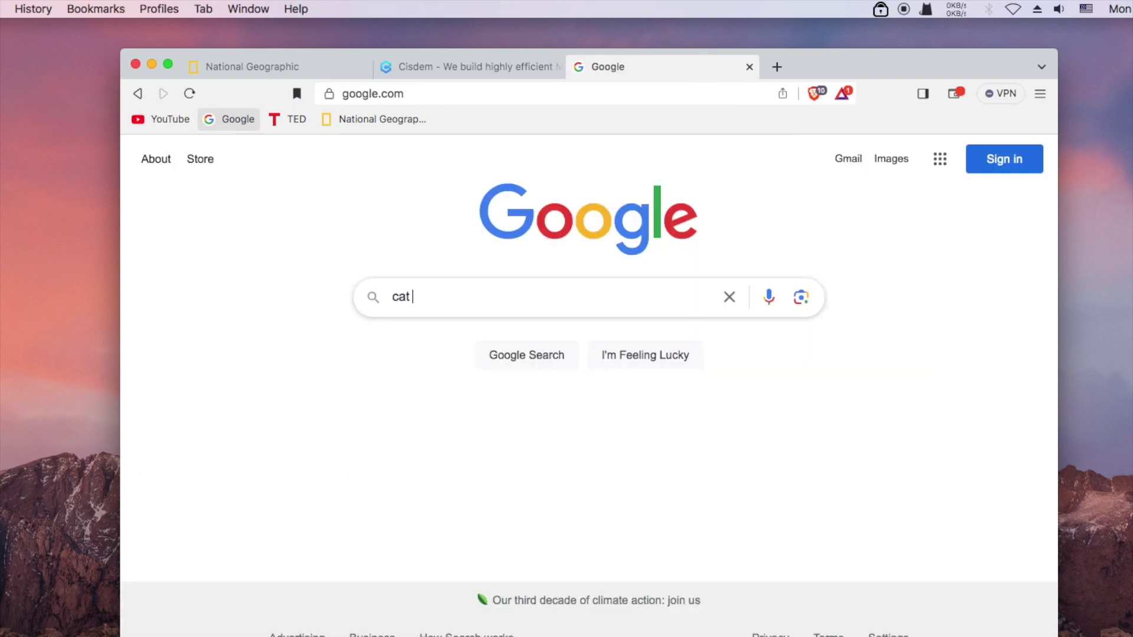
{"action": "type", "text": "wiki"}
{"action": "left_click", "coordinate": [416, 331]}
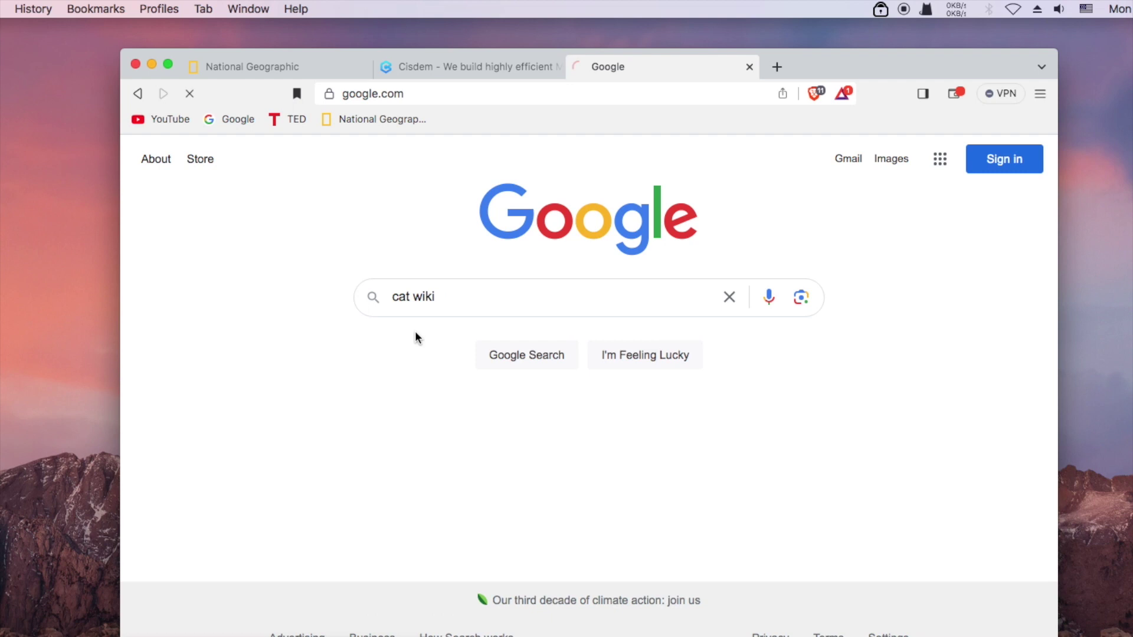
{"action": "left_click", "coordinate": [777, 67]}
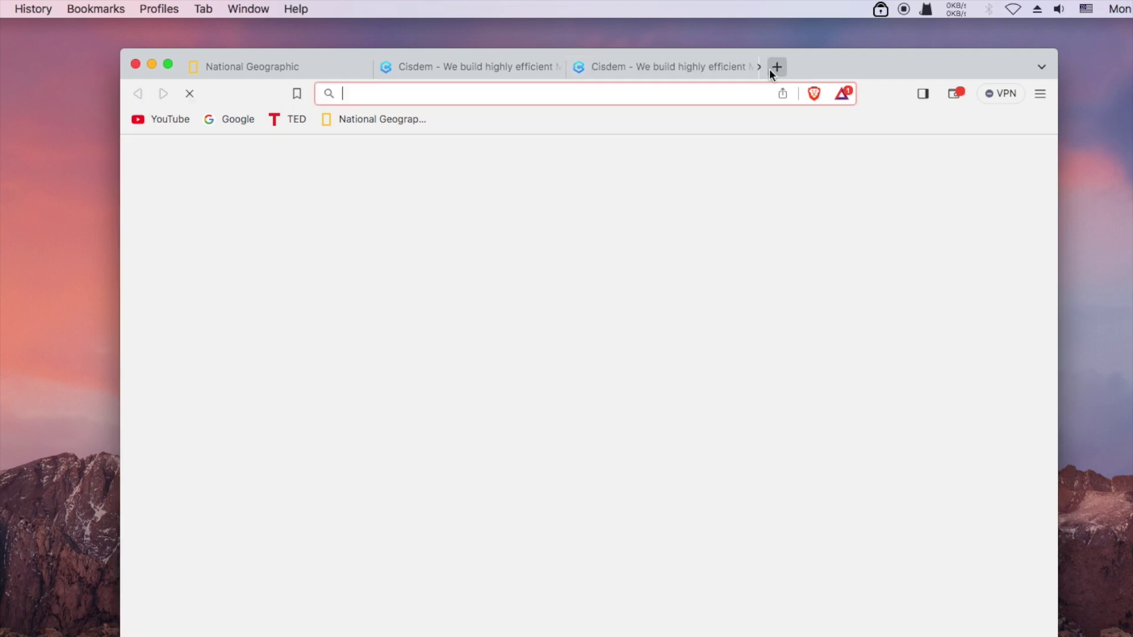
{"action": "type", "text": "wiki"}
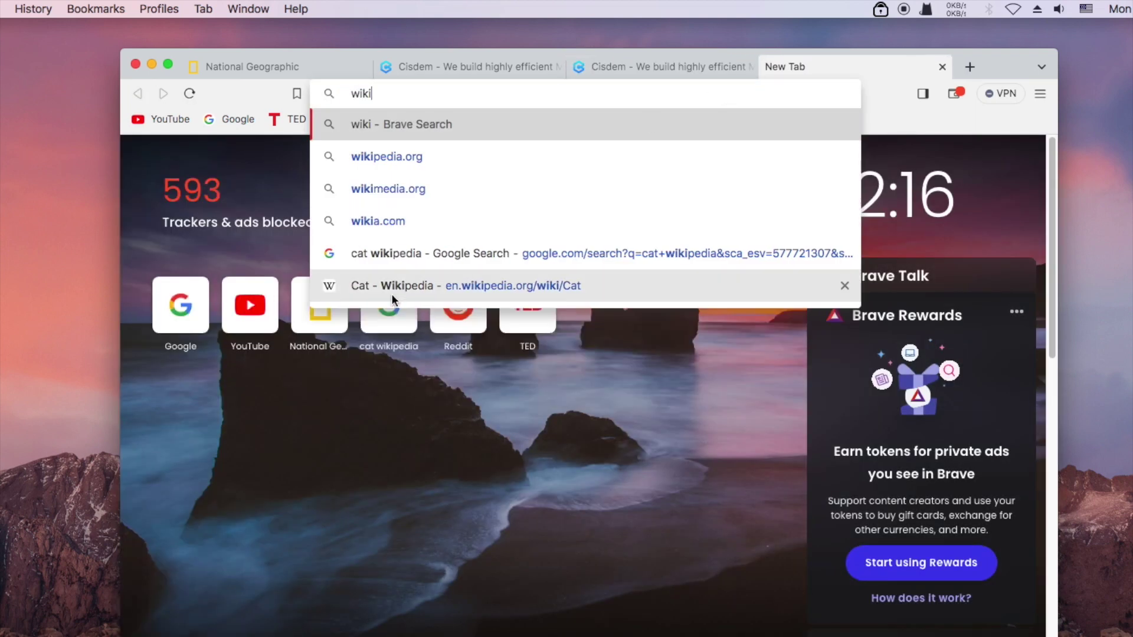
{"action": "left_click", "coordinate": [462, 289]}
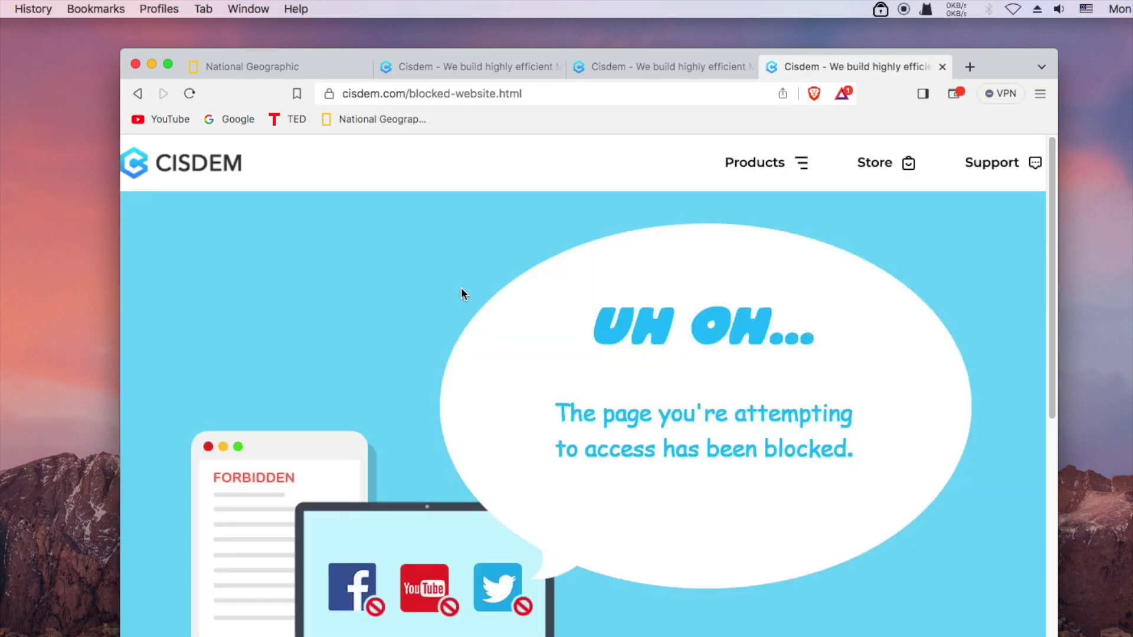
{"action": "left_click", "coordinate": [880, 10]}
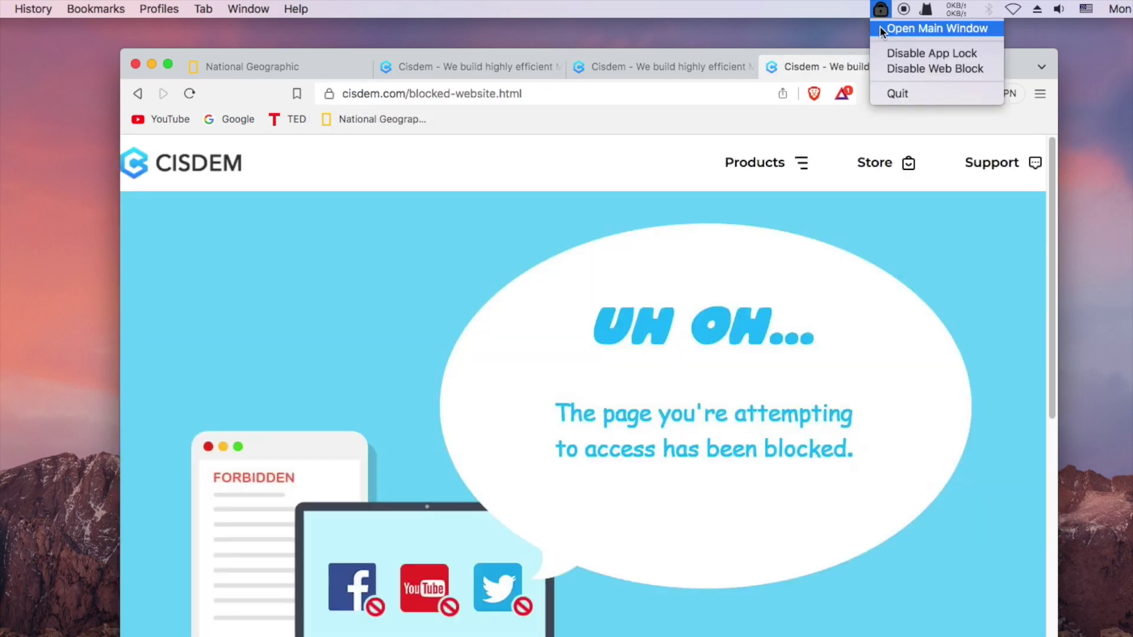
{"action": "left_click", "coordinate": [880, 26]}
{"action": "type", "text": "1"}
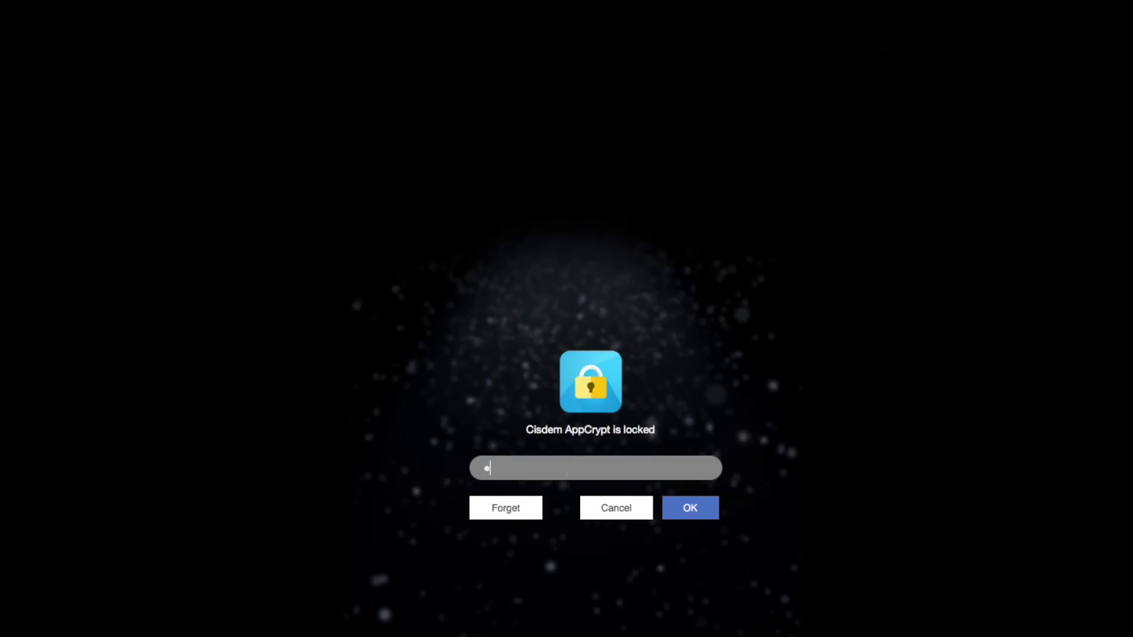
{"action": "type", "text": "23"}
{"action": "left_click", "coordinate": [687, 511]}
{"action": "left_click_drag", "start_coordinate": [615, 111], "coordinate": [582, 123]}
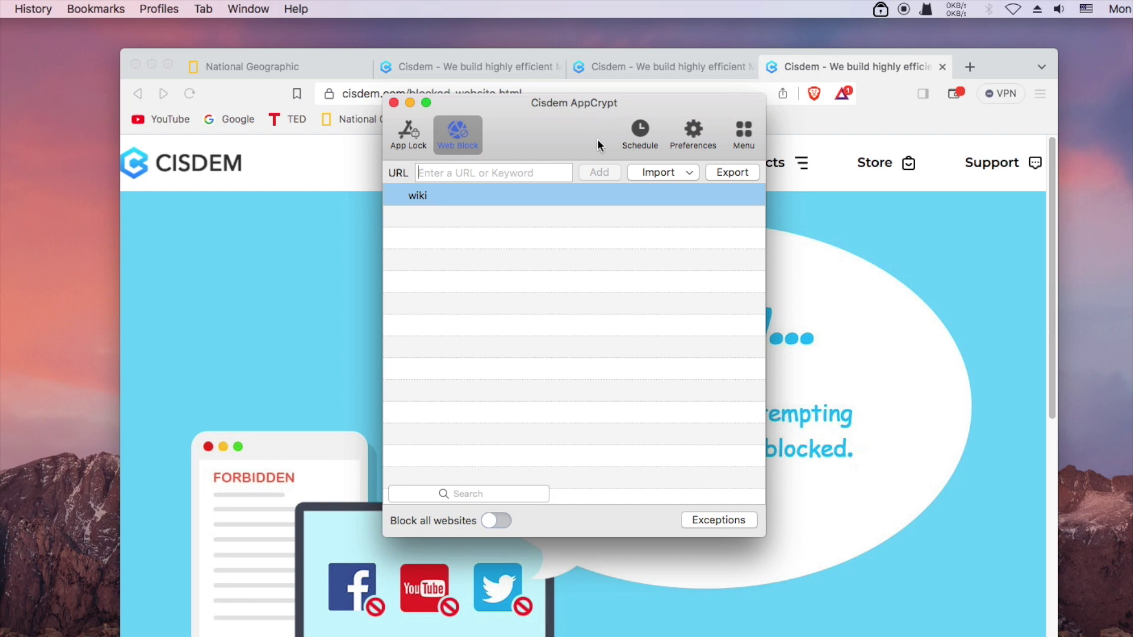
Import the Dating Sites and Games Sites categories into the block list
{"action": "left_click", "coordinate": [658, 173]}
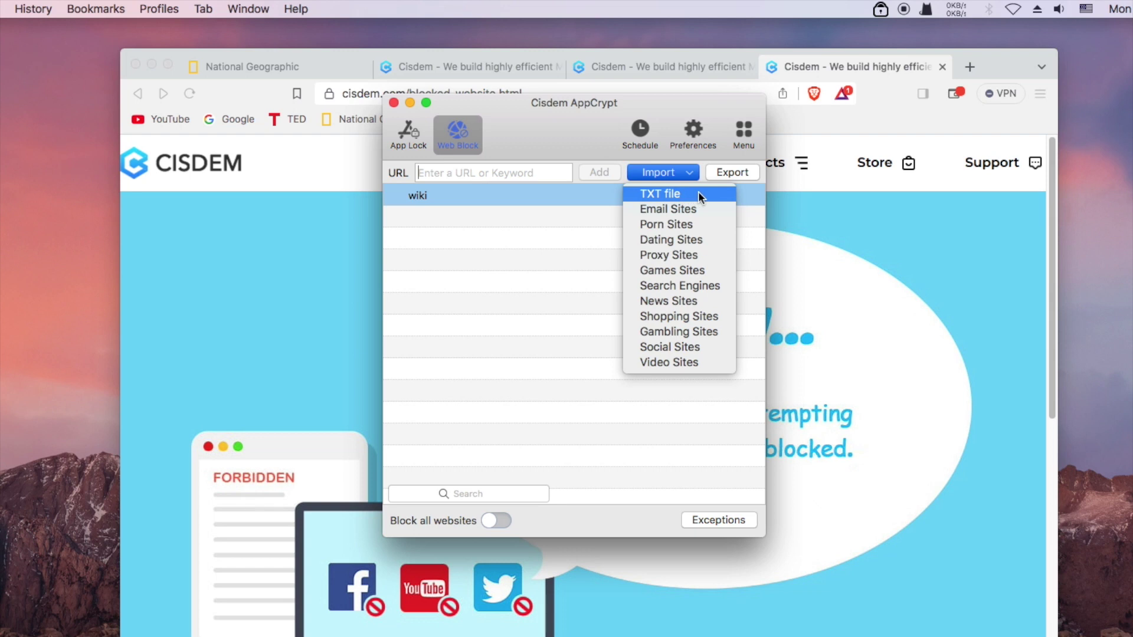
{"action": "left_click", "coordinate": [690, 239]}
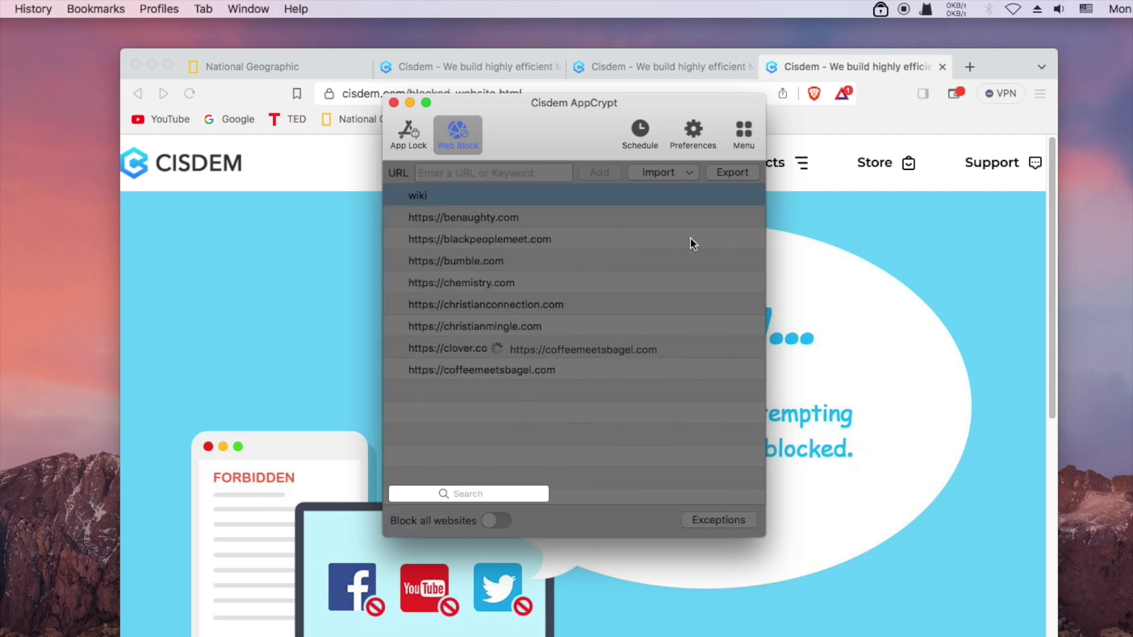
{"action": "left_click", "coordinate": [687, 172]}
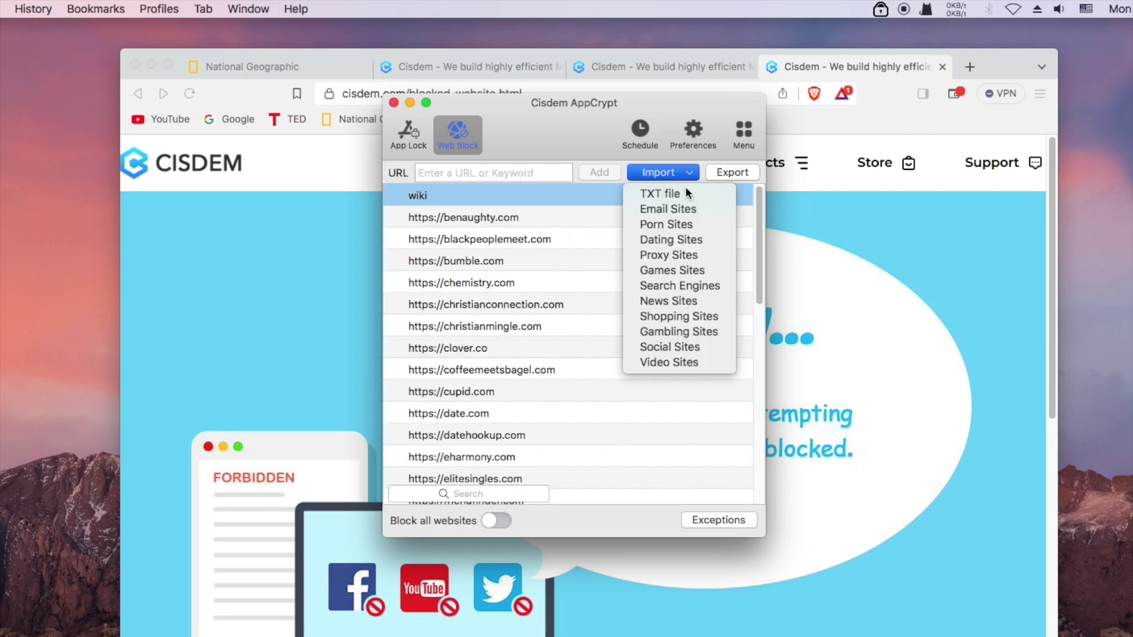
{"action": "left_click", "coordinate": [682, 270]}
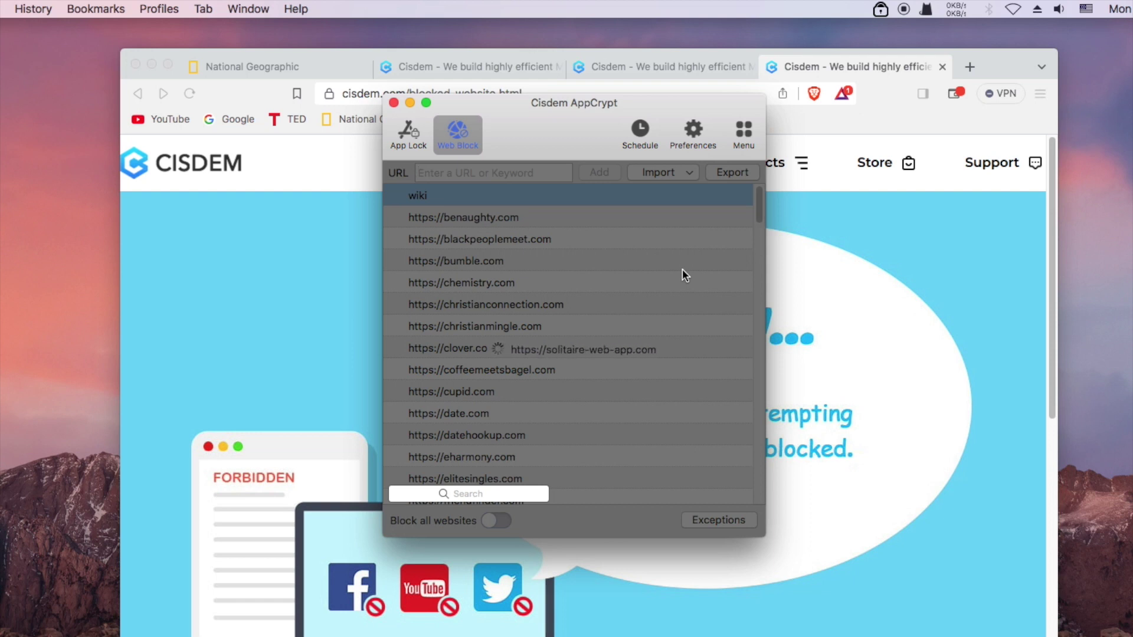
{"action": "left_click", "coordinate": [663, 172]}
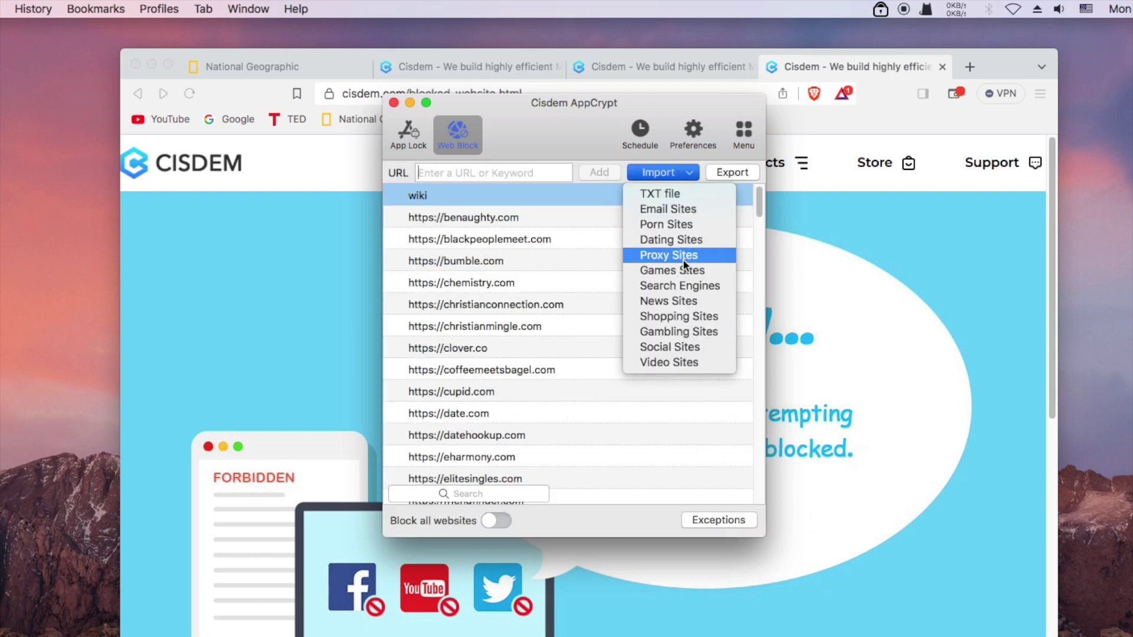
{"action": "left_click", "coordinate": [682, 362]}
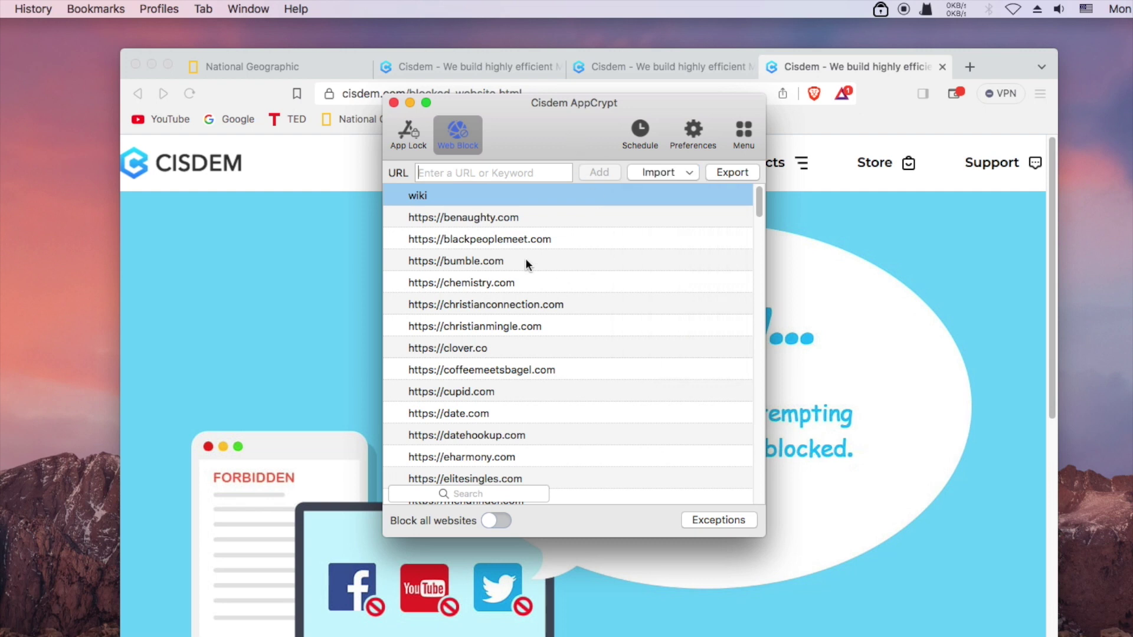
{"action": "left_click_drag", "start_coordinate": [759, 204], "coordinate": [769, 183]}
{"action": "left_click", "coordinate": [480, 415]}
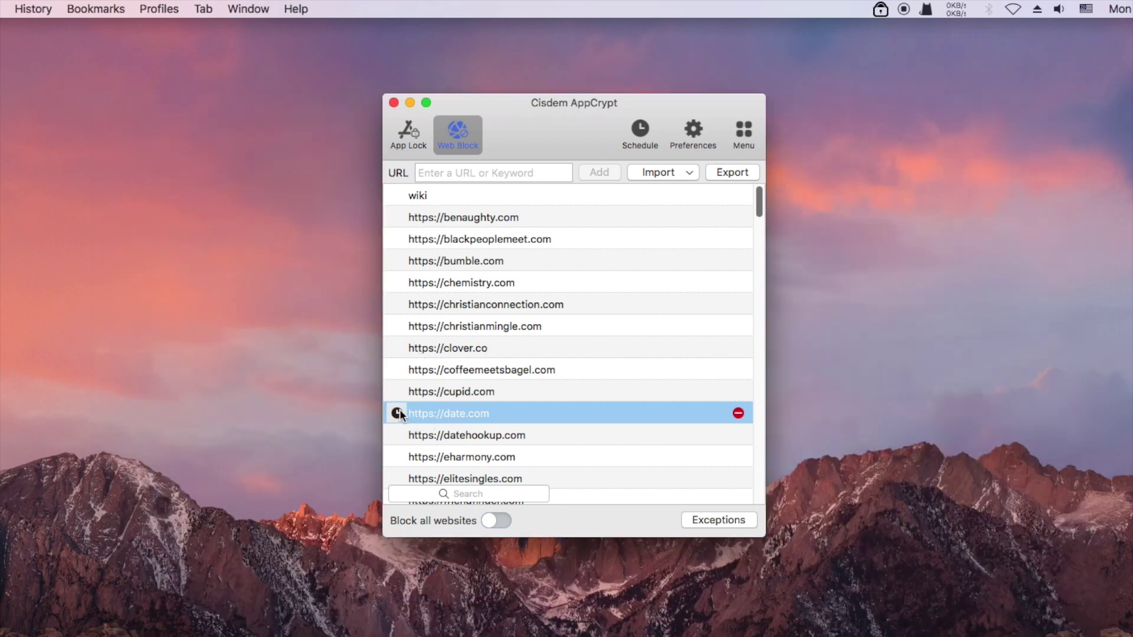
Turn on Custom Schedule for date.com and expand its all-day schedule
{"action": "left_click", "coordinate": [398, 413]}
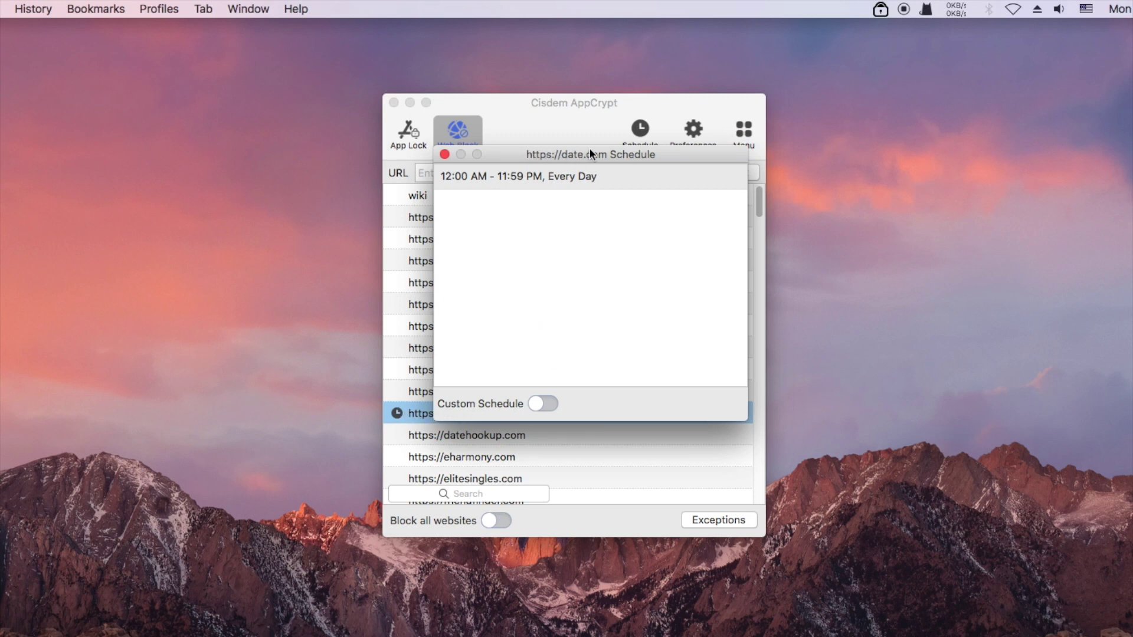
{"action": "left_click", "coordinate": [542, 405]}
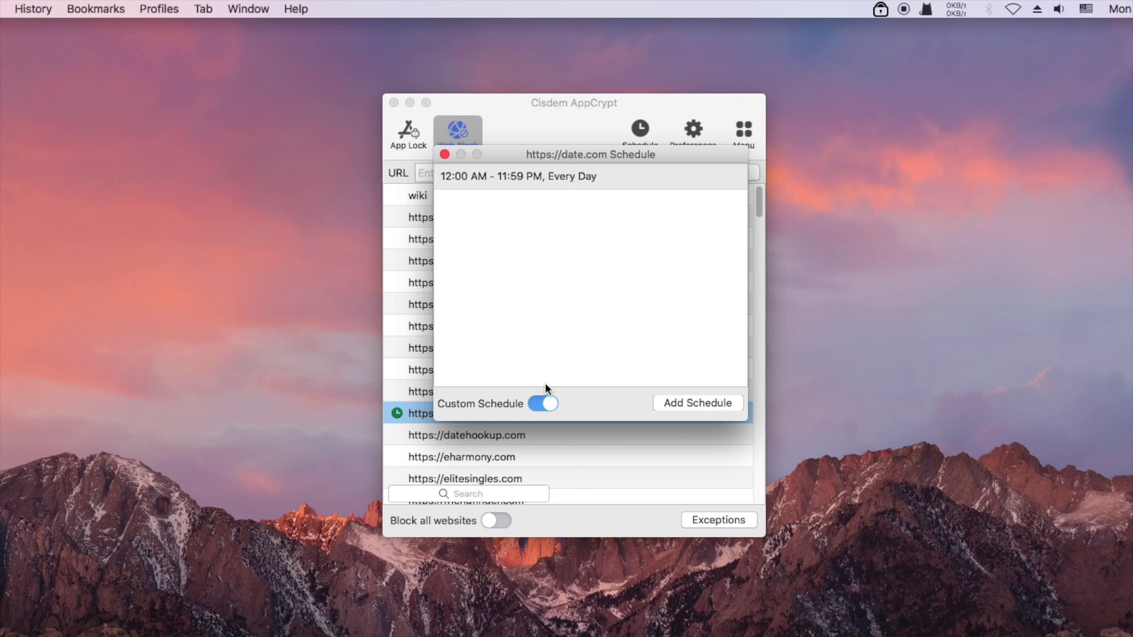
{"action": "left_click_drag", "start_coordinate": [550, 157], "coordinate": [497, 170]}
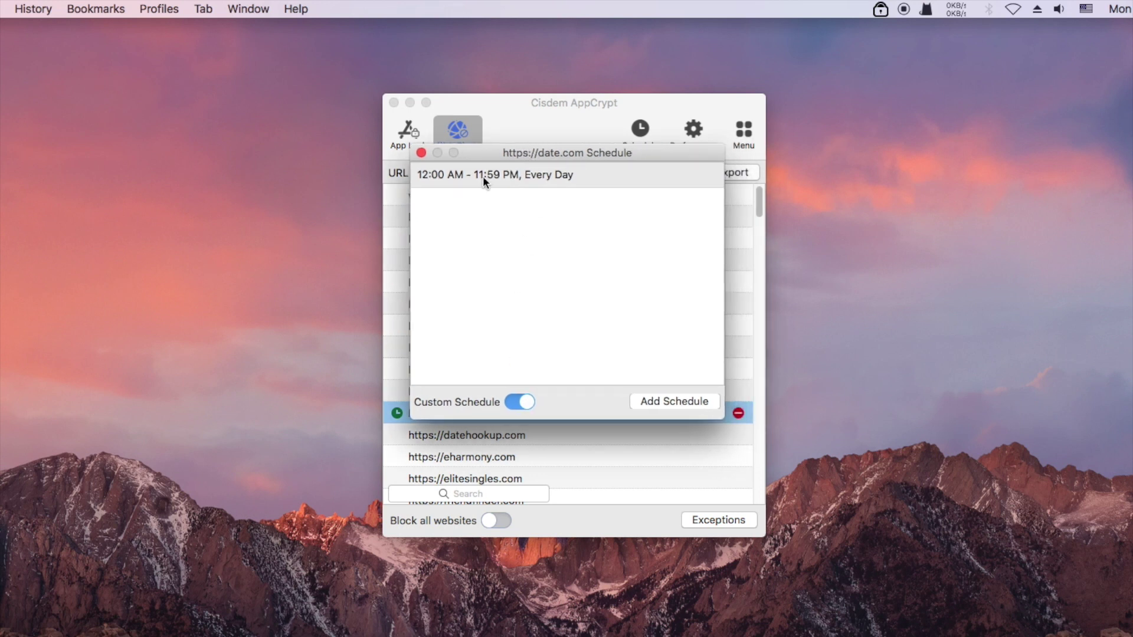
{"action": "left_click", "coordinate": [483, 176]}
Set date.com's schedule hours to 12:00 AM–10:59 PM
{"action": "left_click", "coordinate": [467, 200]}
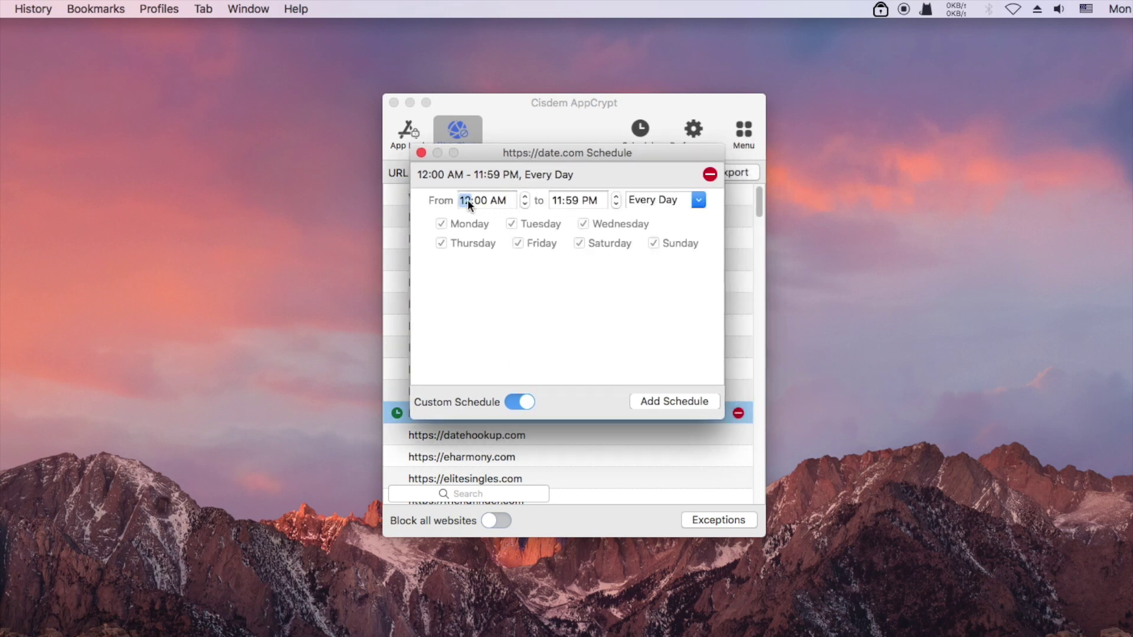
{"action": "left_click", "coordinate": [525, 197]}
{"action": "left_click", "coordinate": [527, 203]}
{"action": "left_click", "coordinate": [589, 201]}
{"action": "left_click", "coordinate": [557, 200]}
{"action": "key", "text": "Down"}
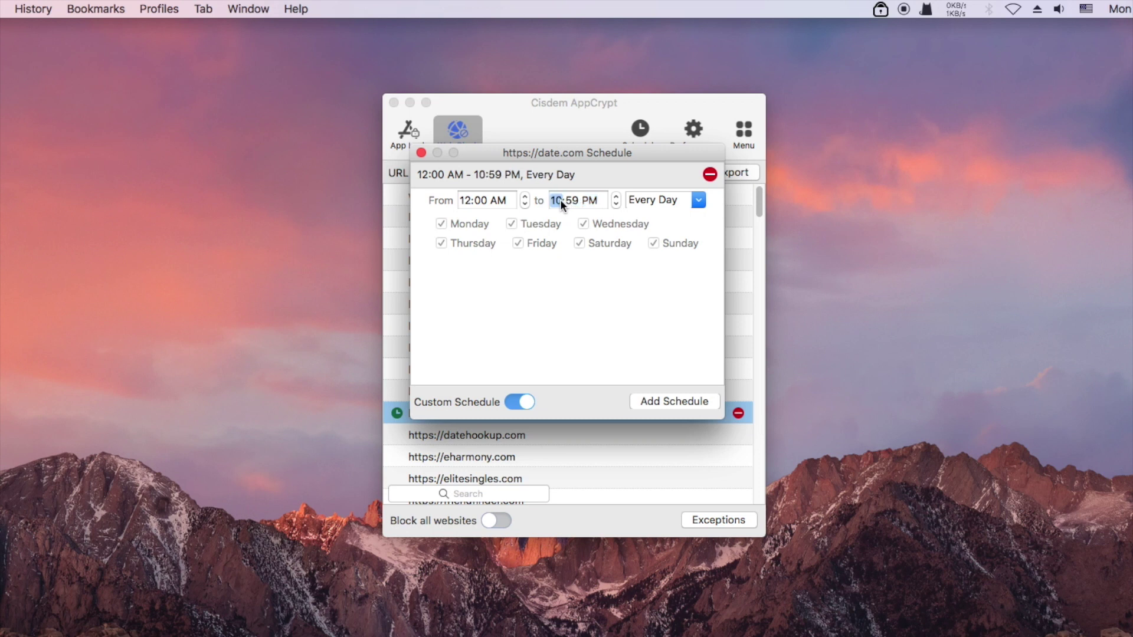
Apply the schedule to every day except Tuesday
{"action": "left_click", "coordinate": [696, 200]}
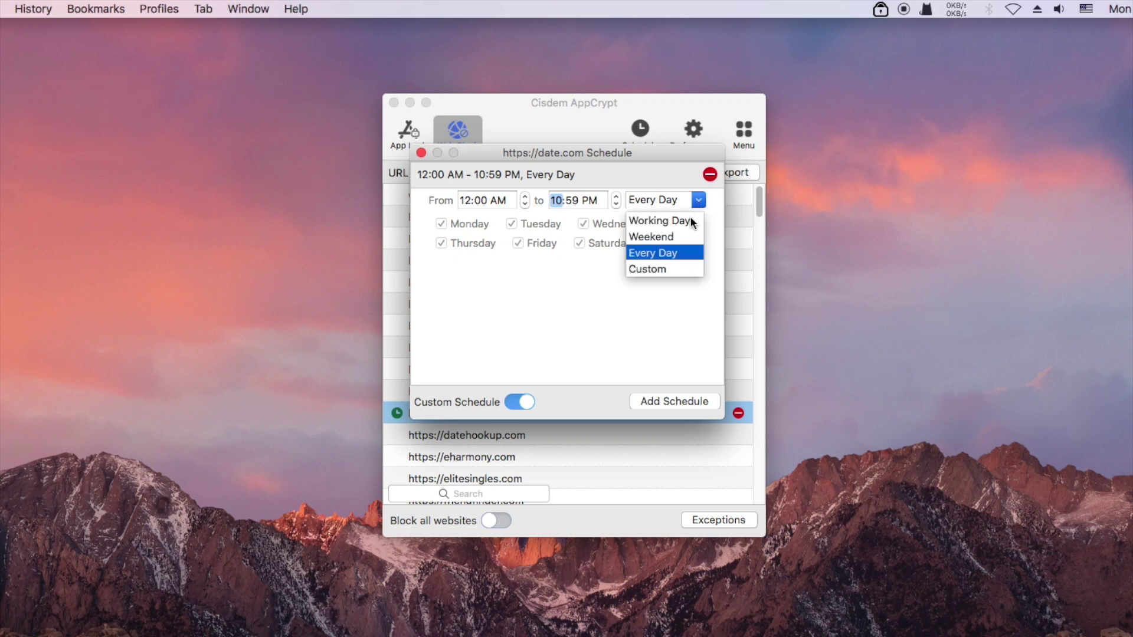
{"action": "left_click", "coordinate": [689, 219]}
{"action": "left_click", "coordinate": [672, 235]}
{"action": "left_click", "coordinate": [699, 200]}
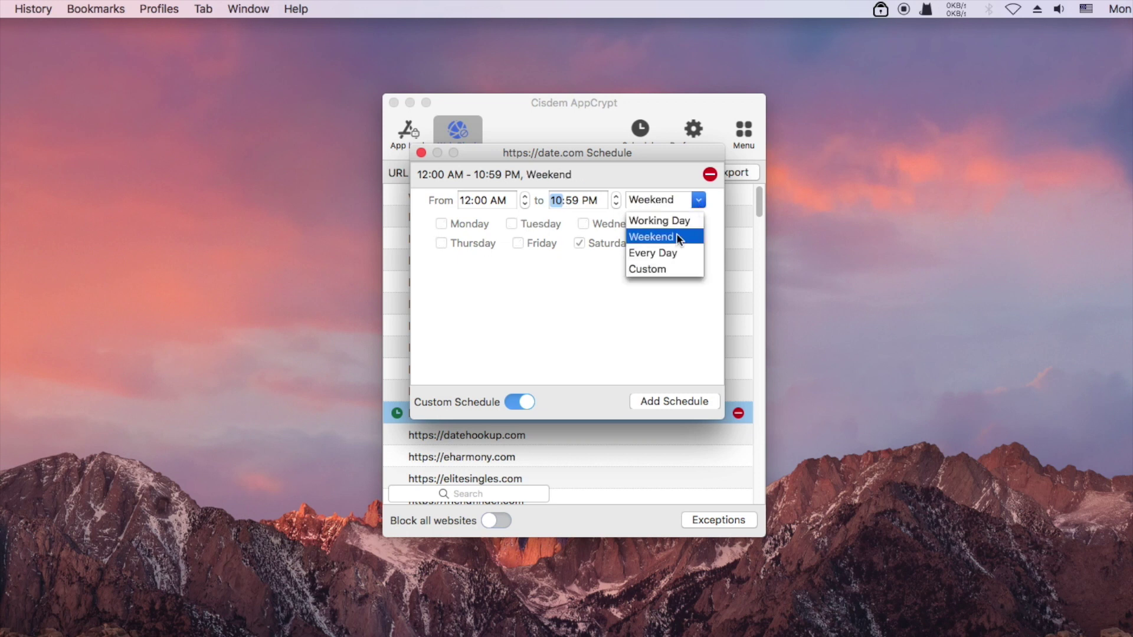
{"action": "left_click", "coordinate": [664, 253]}
{"action": "left_click", "coordinate": [698, 200]}
{"action": "left_click", "coordinate": [659, 266]}
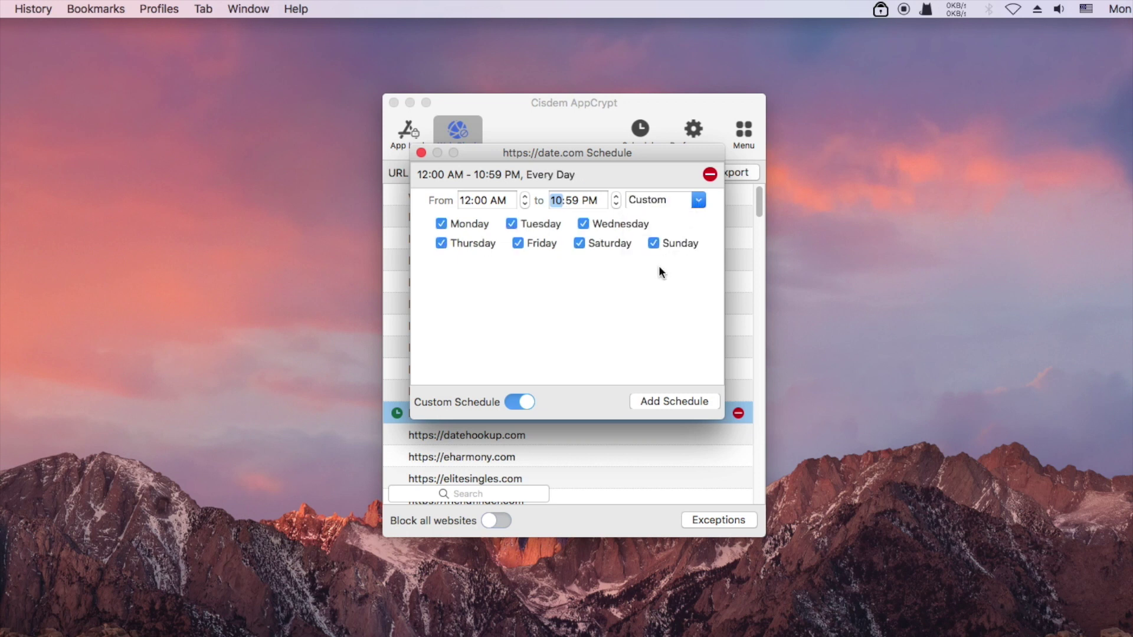
{"action": "left_click", "coordinate": [511, 224]}
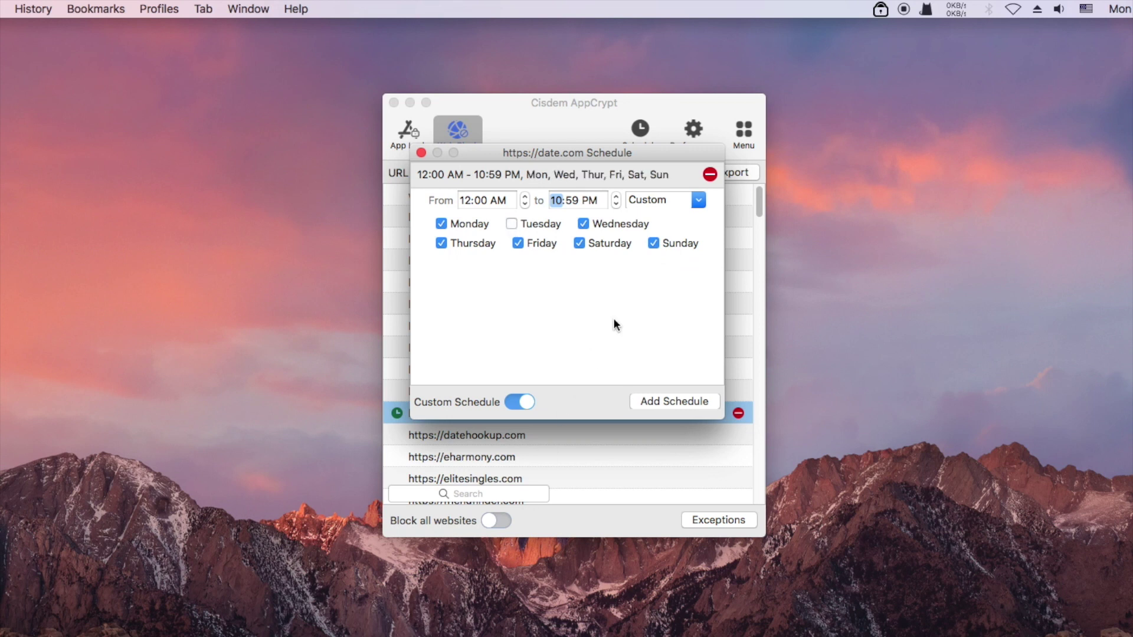
Add a second date.com schedule for weekends ending at 4:00 PM
{"action": "left_click", "coordinate": [674, 402]}
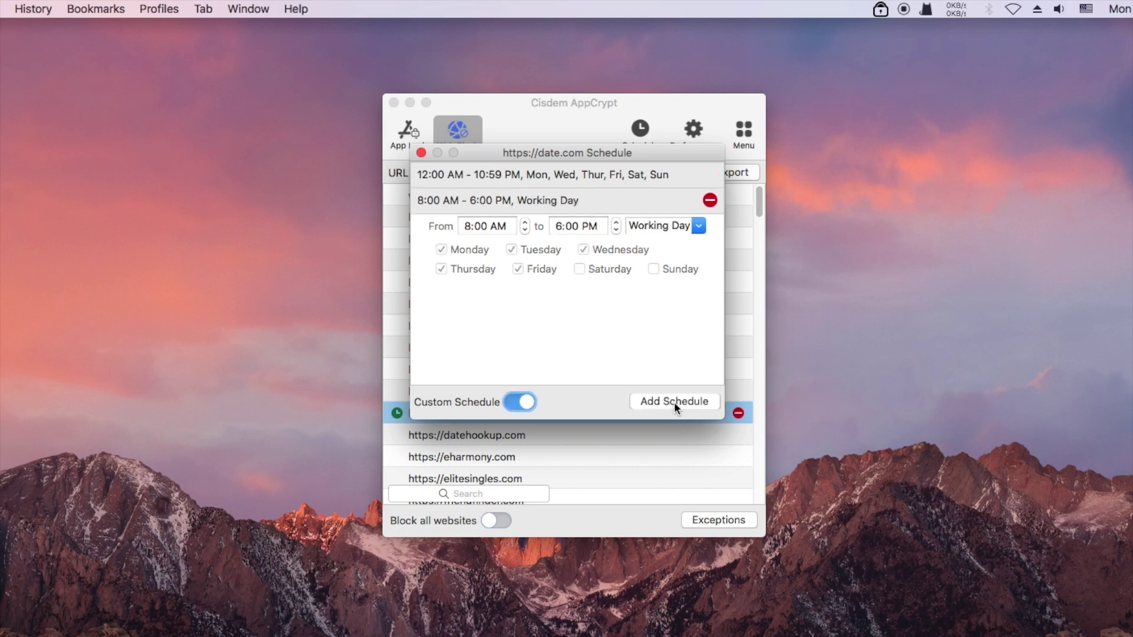
{"action": "left_click", "coordinate": [697, 226]}
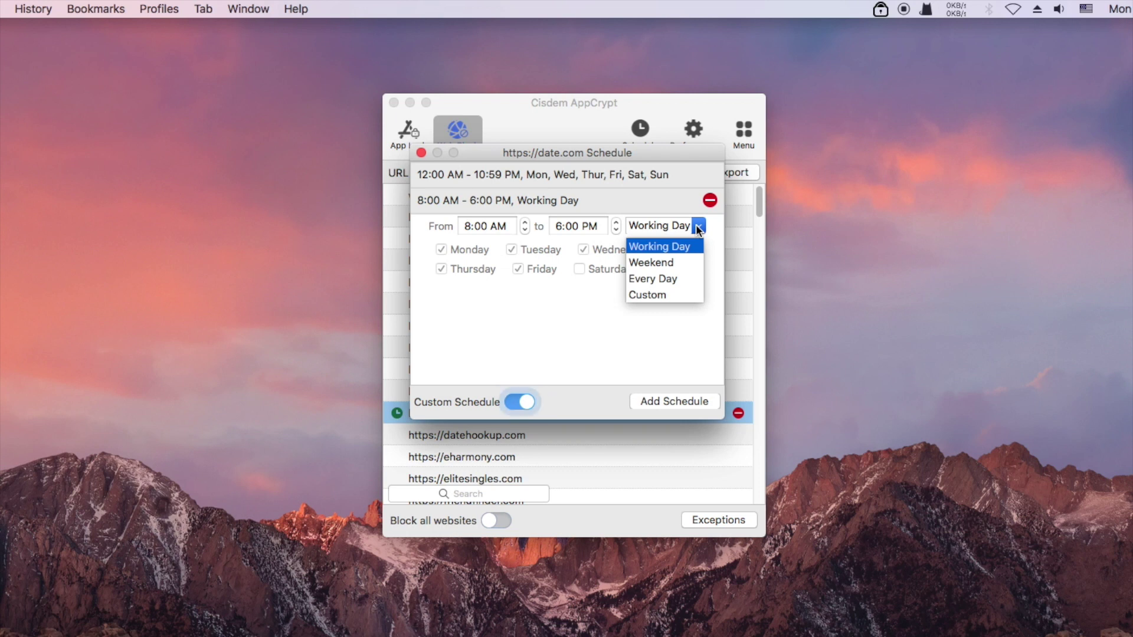
{"action": "left_click", "coordinate": [661, 264]}
{"action": "left_click", "coordinate": [616, 231]}
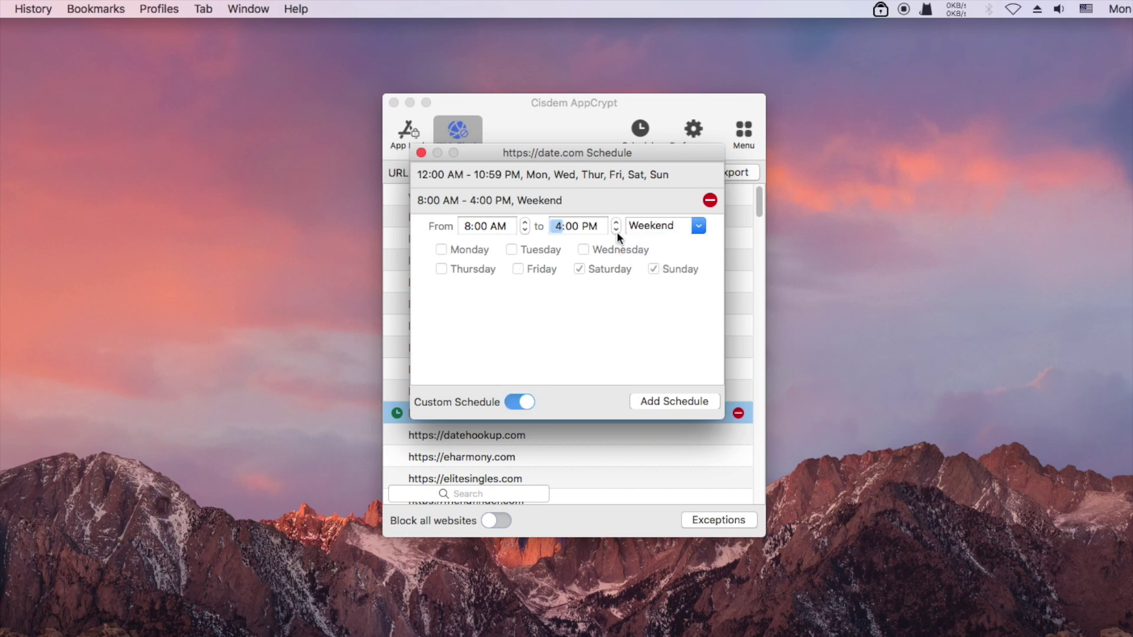
{"action": "left_click", "coordinate": [627, 294]}
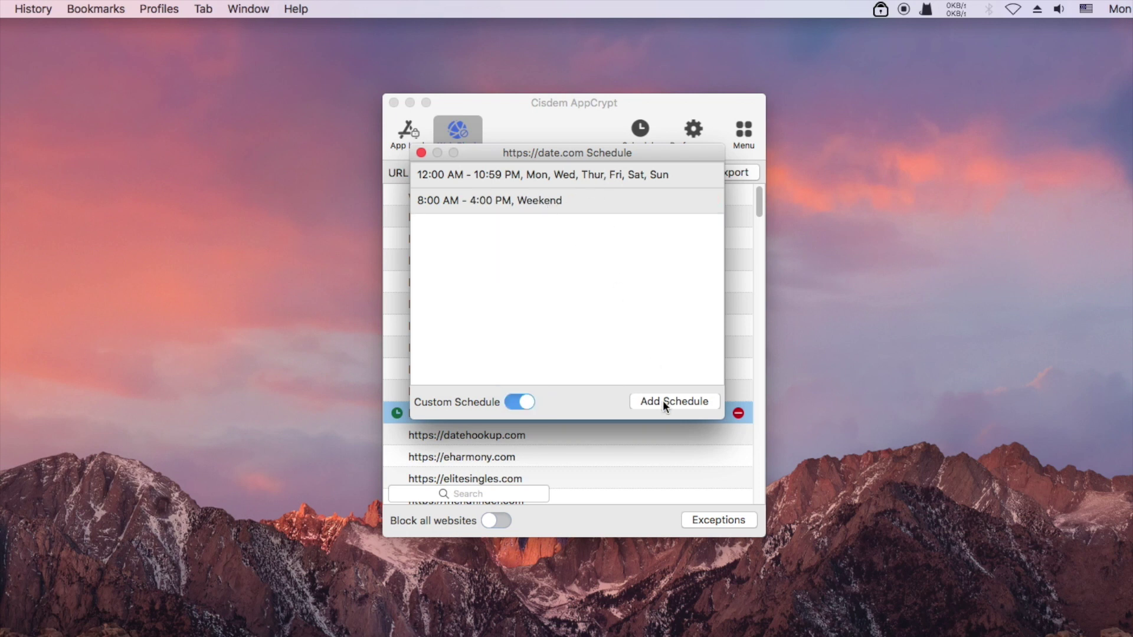
Delete both date.com schedules, switch off Custom Schedule, and close the sheet
{"action": "left_click", "coordinate": [670, 203]}
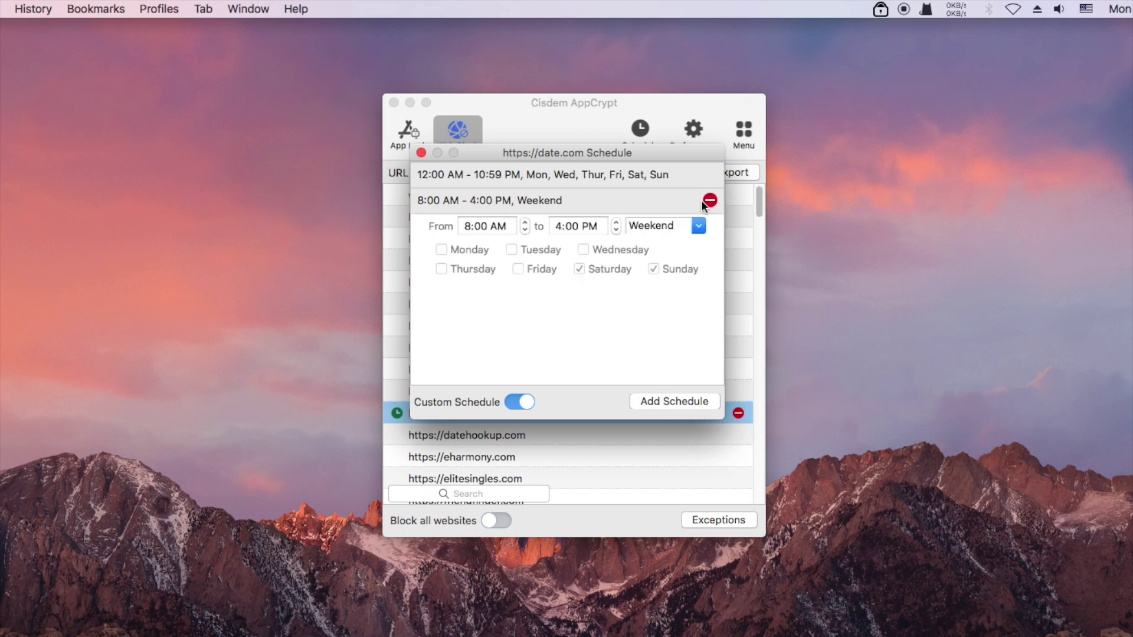
{"action": "left_click", "coordinate": [706, 202]}
{"action": "left_click", "coordinate": [589, 175]}
{"action": "left_click", "coordinate": [709, 175]}
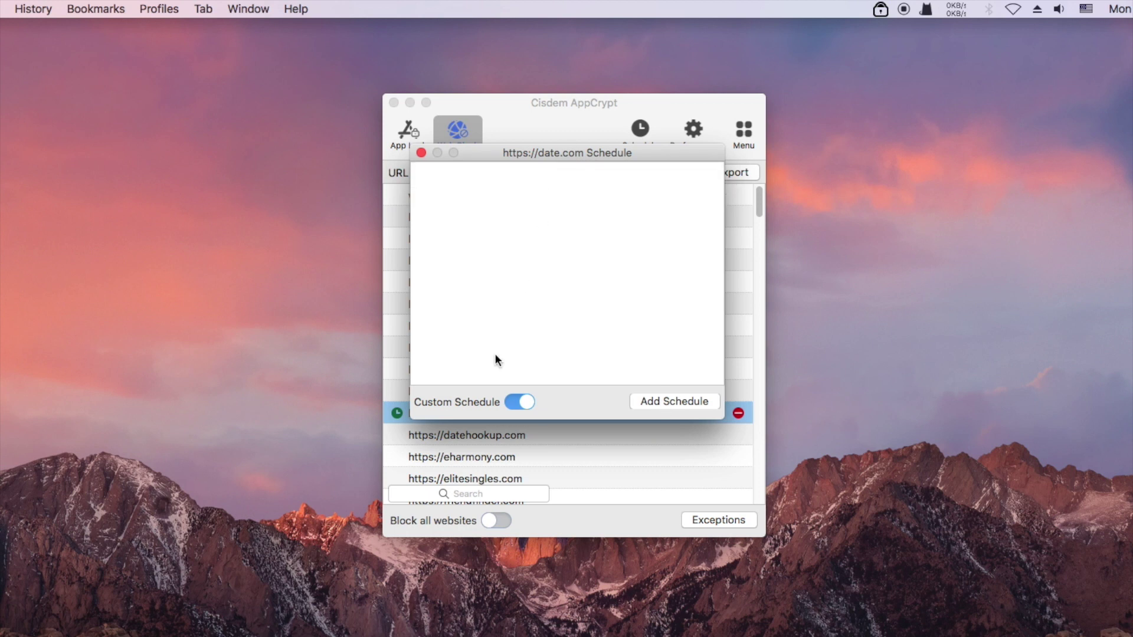
{"action": "left_click", "coordinate": [521, 405]}
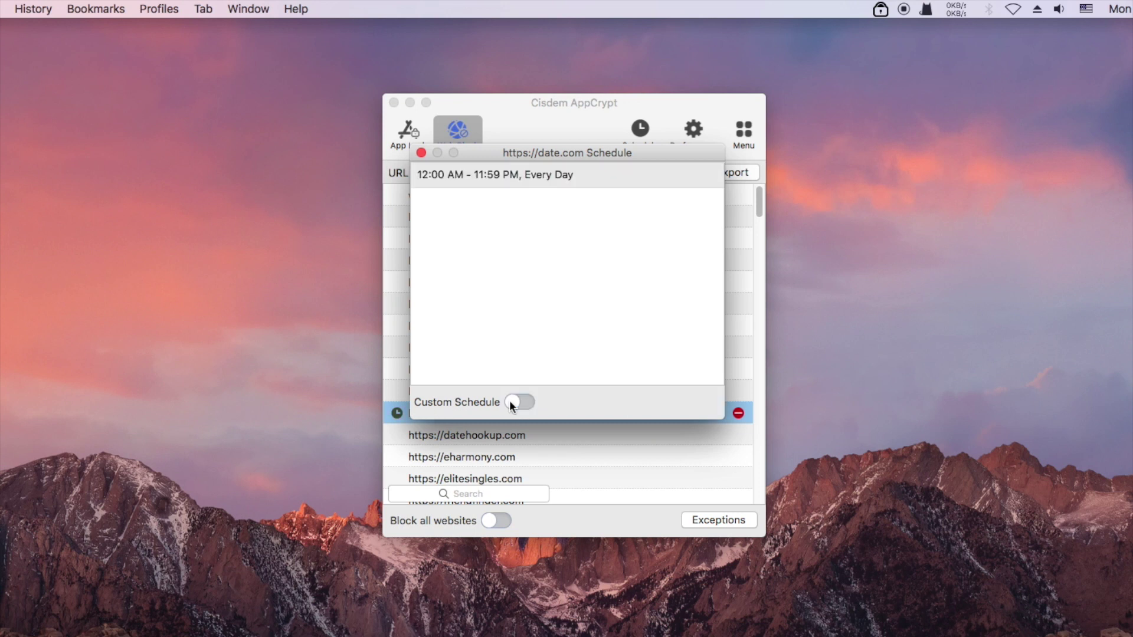
{"action": "left_click", "coordinate": [422, 153]}
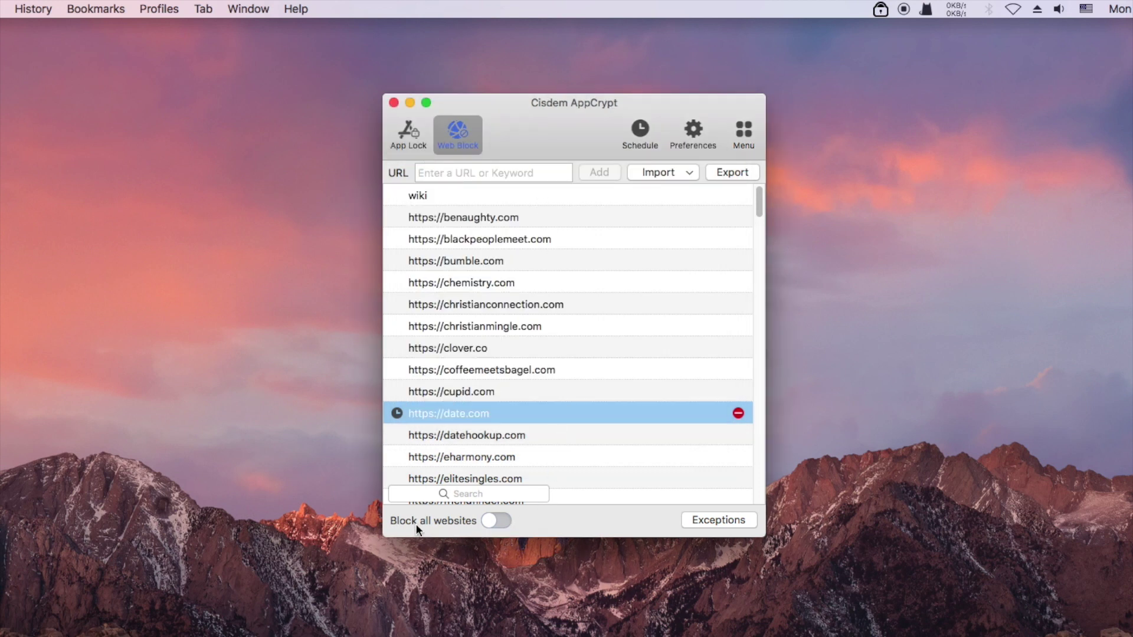
Block all websites, with ted.com added as an Always Allow exception
{"action": "left_click", "coordinate": [507, 518]}
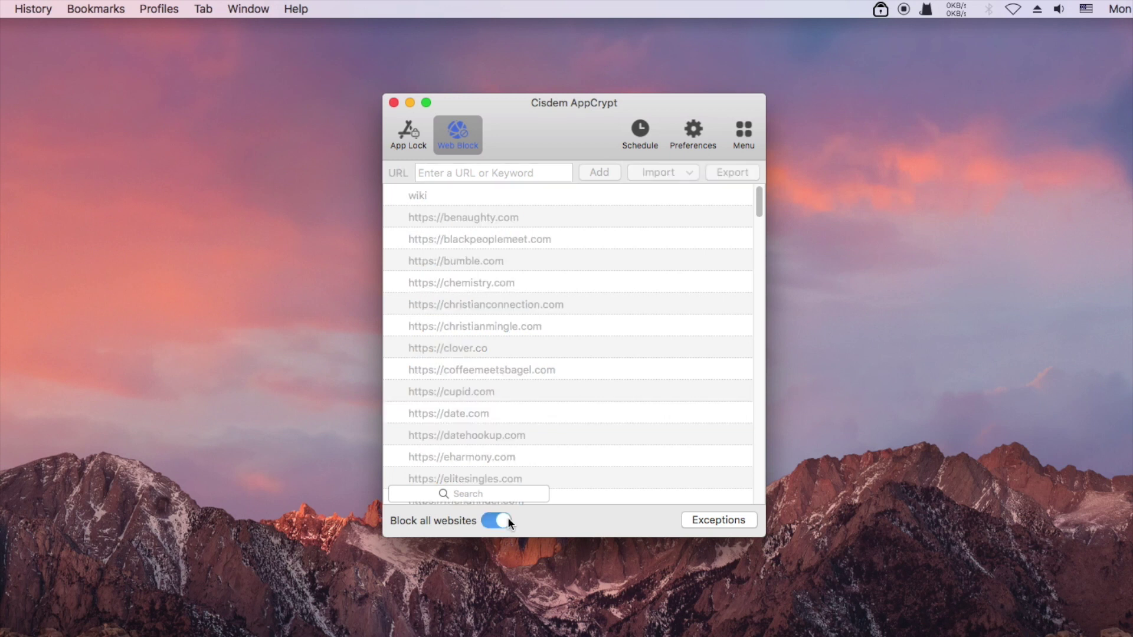
{"action": "left_click", "coordinate": [706, 521]}
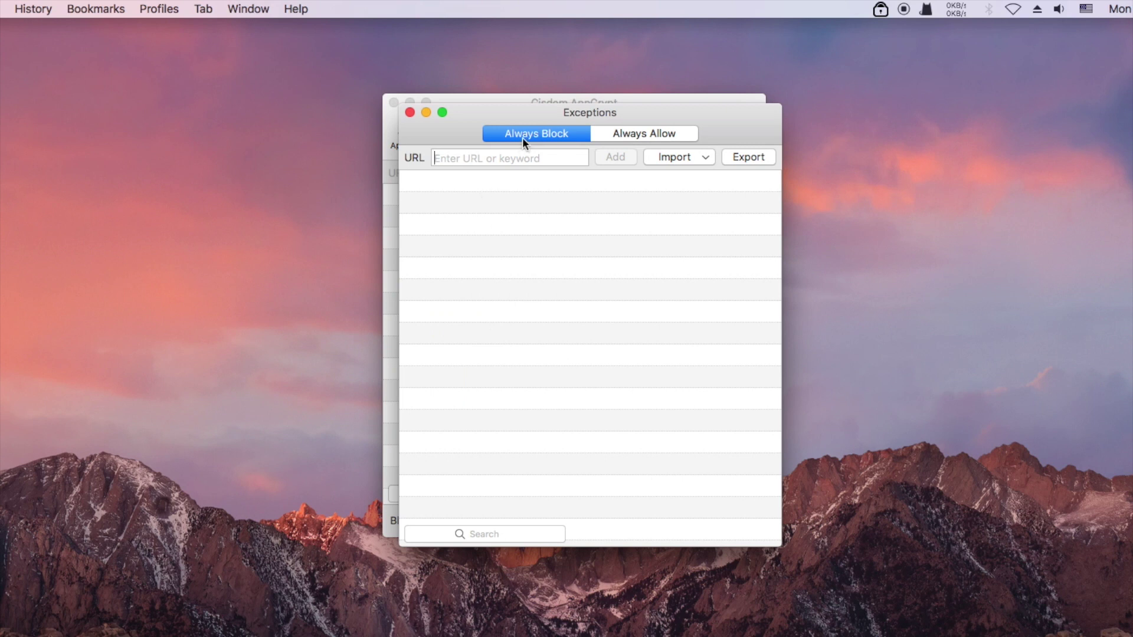
{"action": "left_click", "coordinate": [635, 132]}
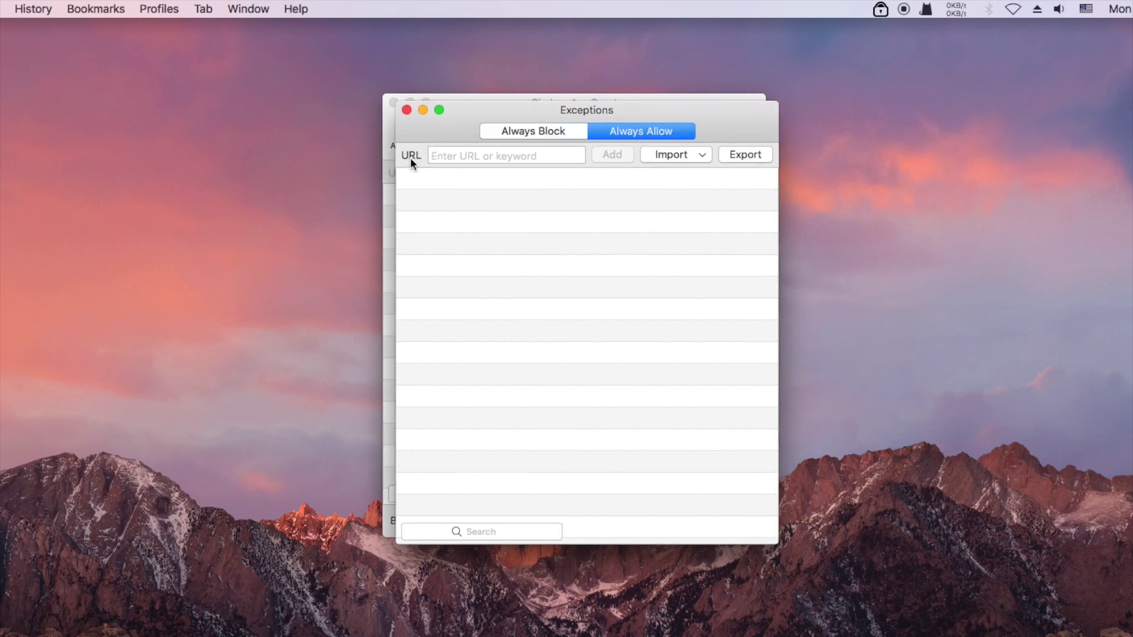
{"action": "type", "text": "ted"}
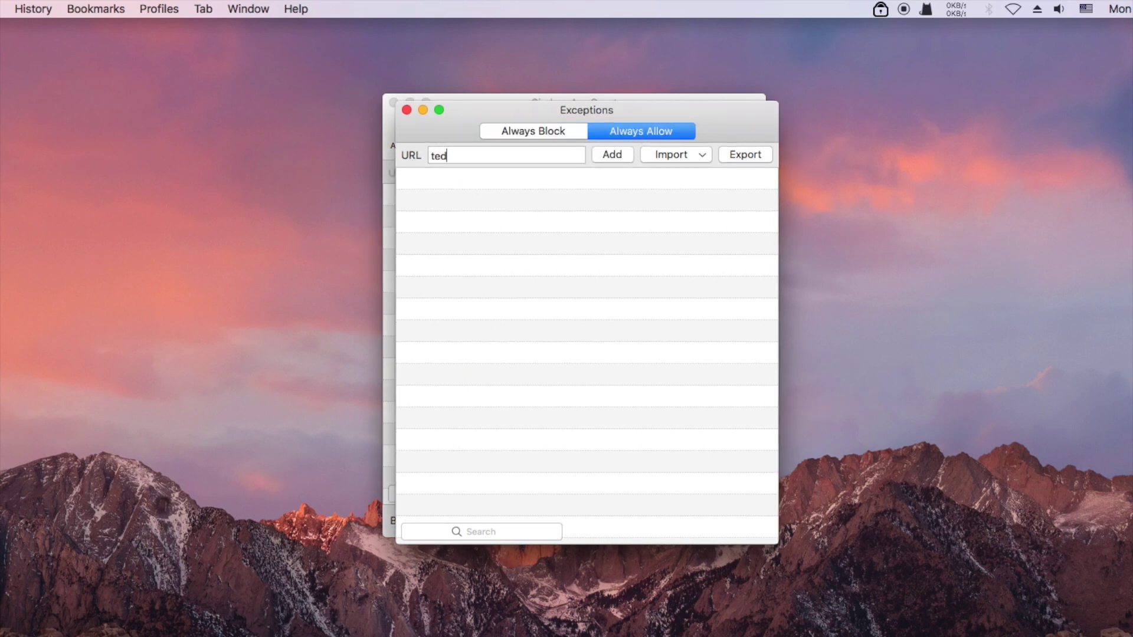
{"action": "type", "text": ".com"}
{"action": "left_click", "coordinate": [622, 154]}
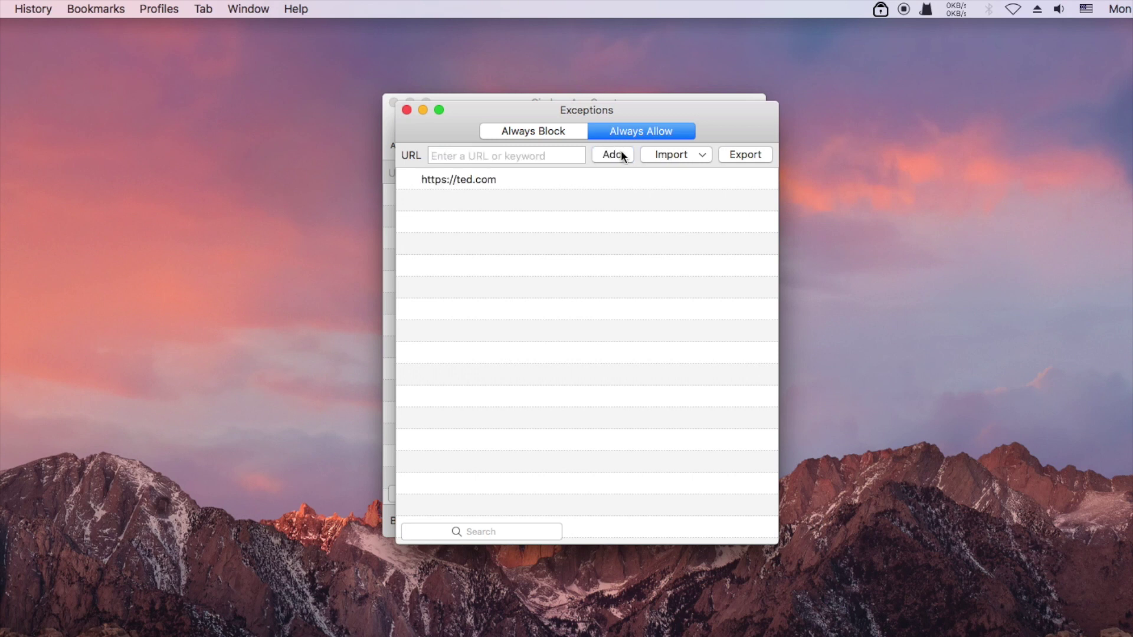
{"action": "left_click", "coordinate": [423, 110]}
Launch Brave and check that ted.com loads while National Geographic is blocked
{"action": "left_click", "coordinate": [410, 106]}
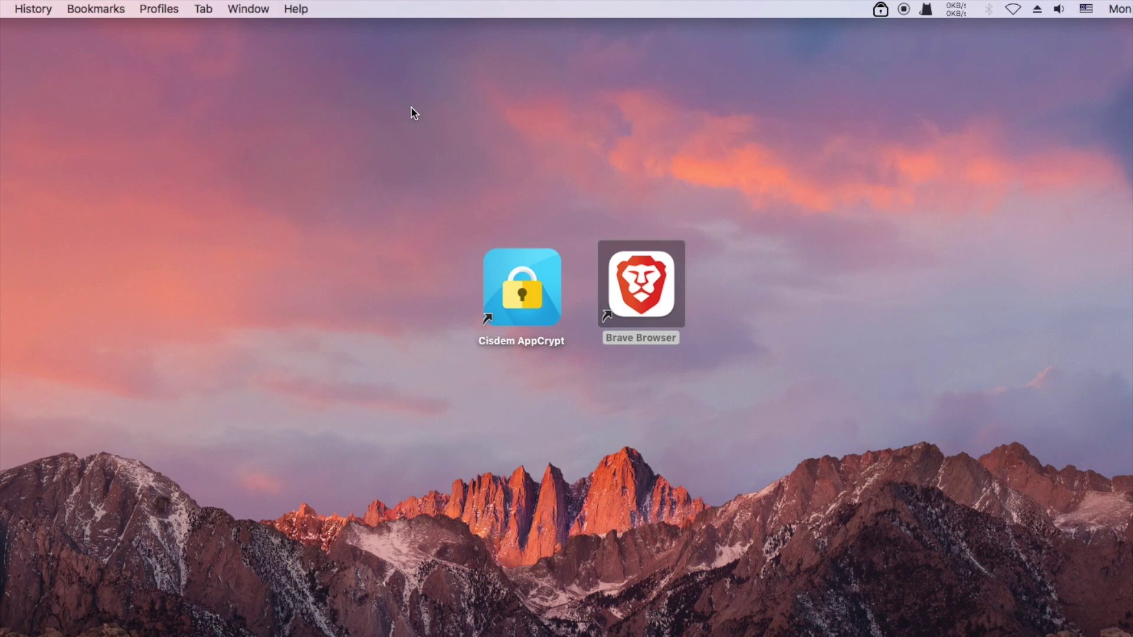
{"action": "double_click", "coordinate": [635, 281]}
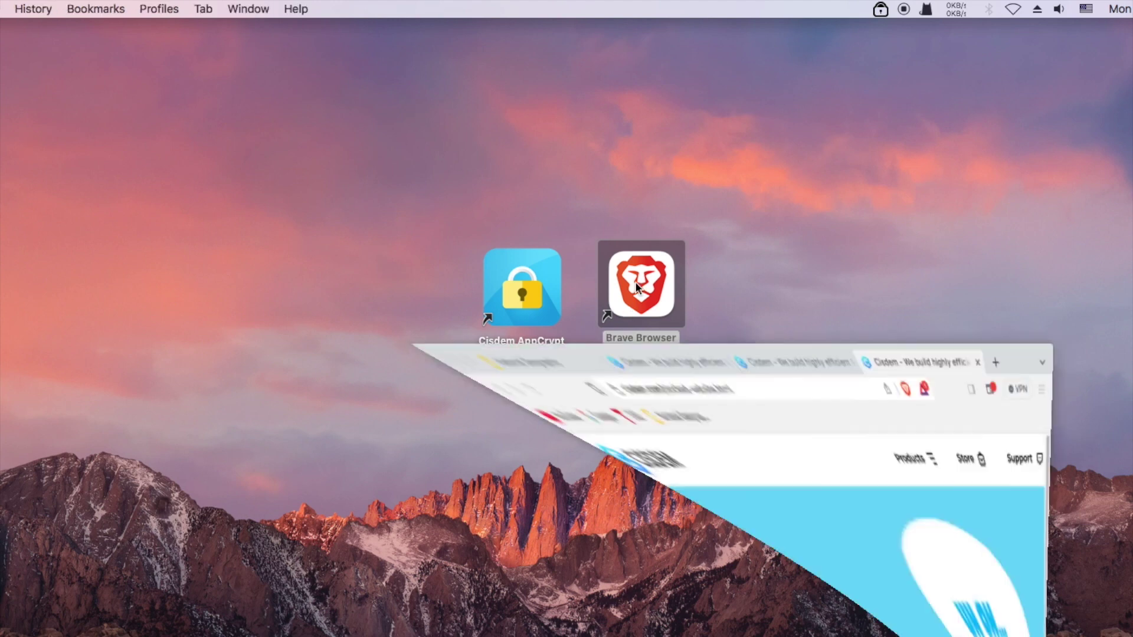
{"action": "left_click", "coordinate": [295, 119]}
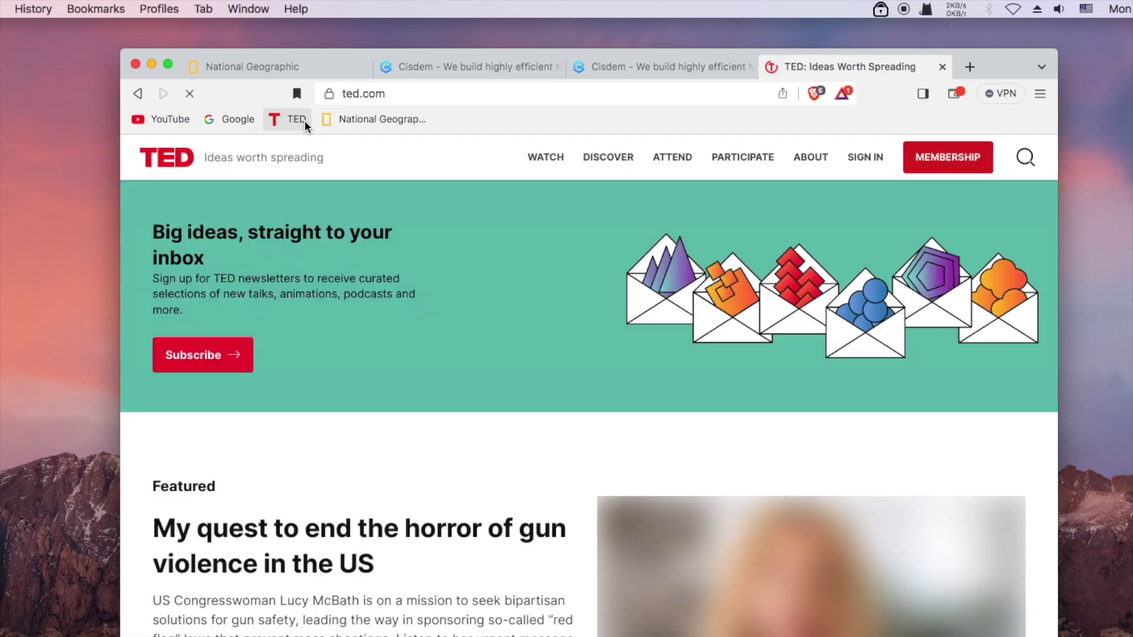
{"action": "left_click", "coordinate": [370, 120]}
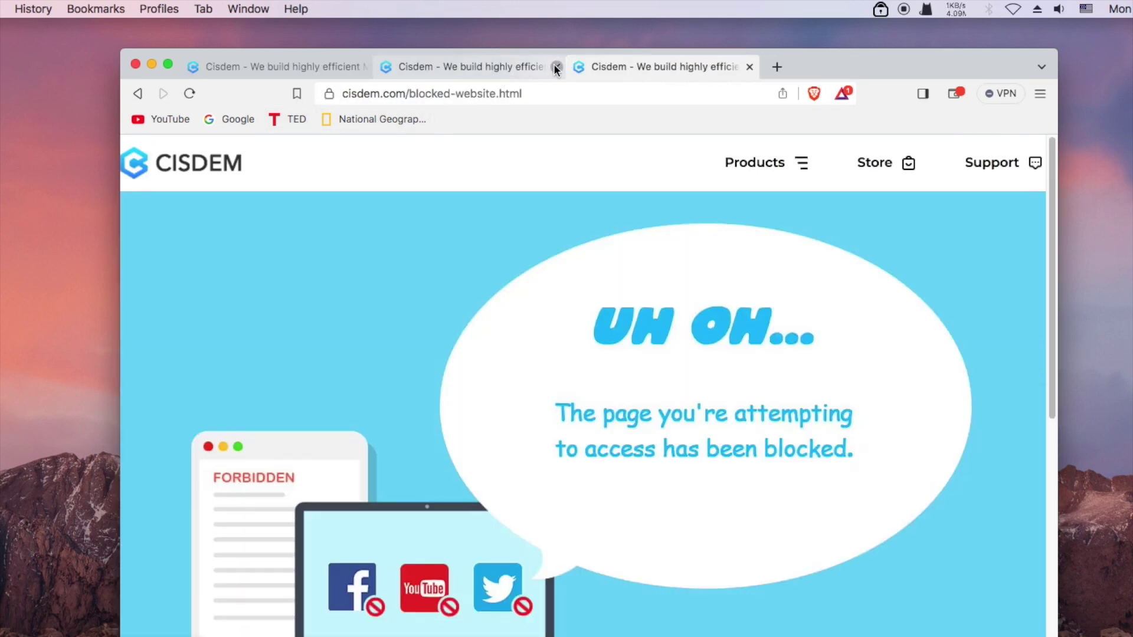
{"action": "left_click", "coordinate": [557, 67]}
Try Google, then facebook.com, confirming facebook.com lands on Cisdem's blocked-website page
{"action": "left_click", "coordinate": [345, 66]}
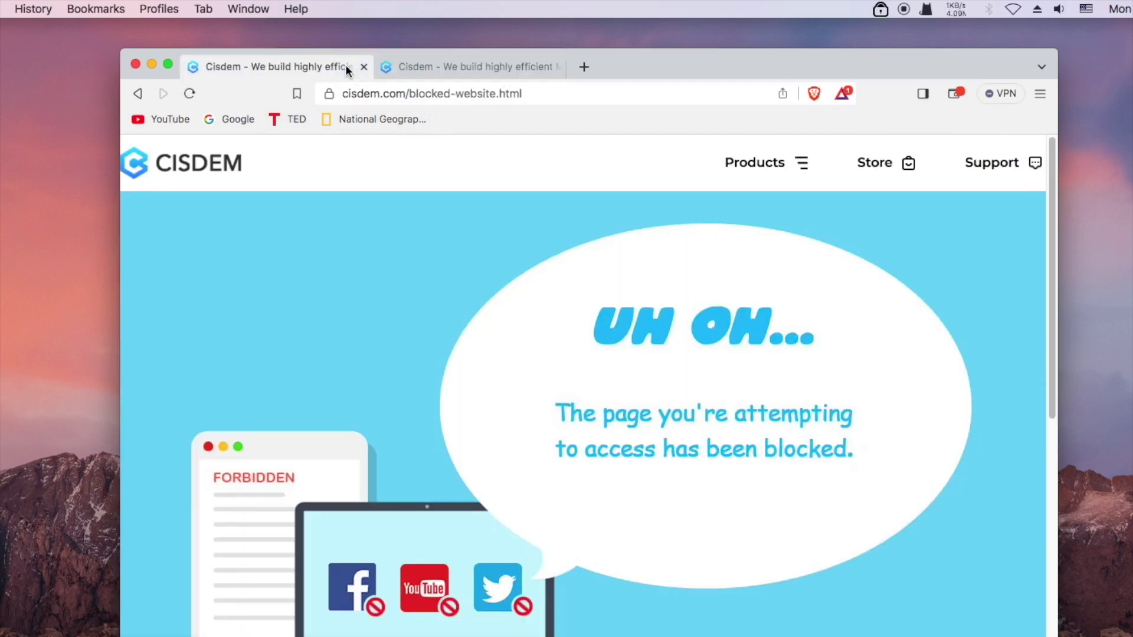
{"action": "left_click", "coordinate": [243, 118]}
{"action": "left_click", "coordinate": [458, 94]}
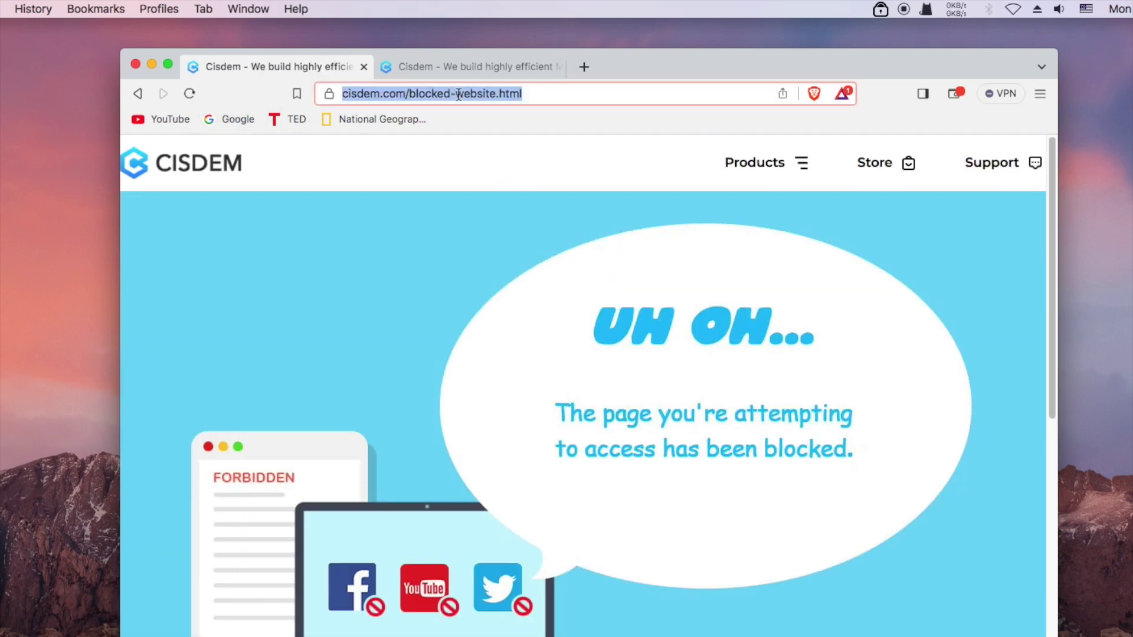
{"action": "type", "text": "facebook.com"}
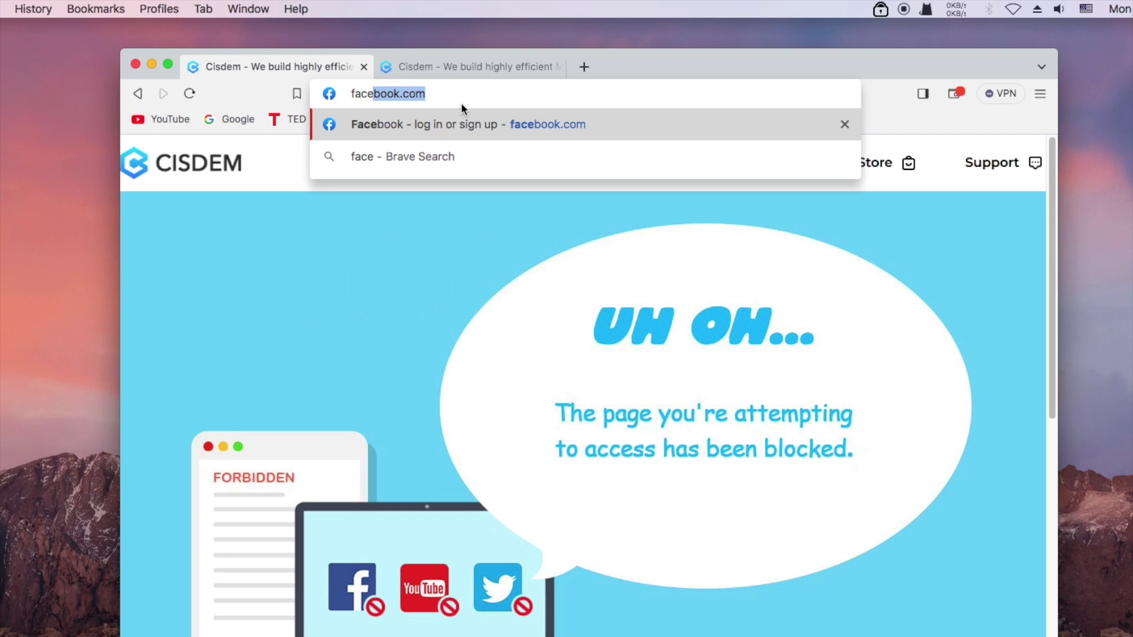
{"action": "key", "text": "Return"}
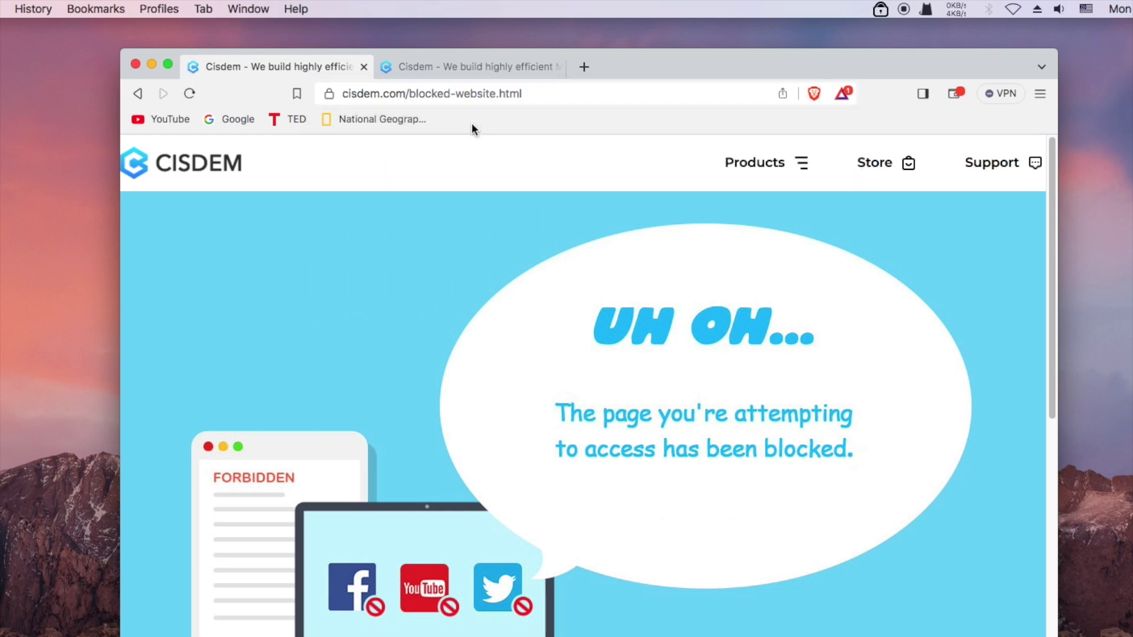
Enter x.com in Brave's address bar to test that it is blocked too
{"action": "left_click", "coordinate": [528, 93]}
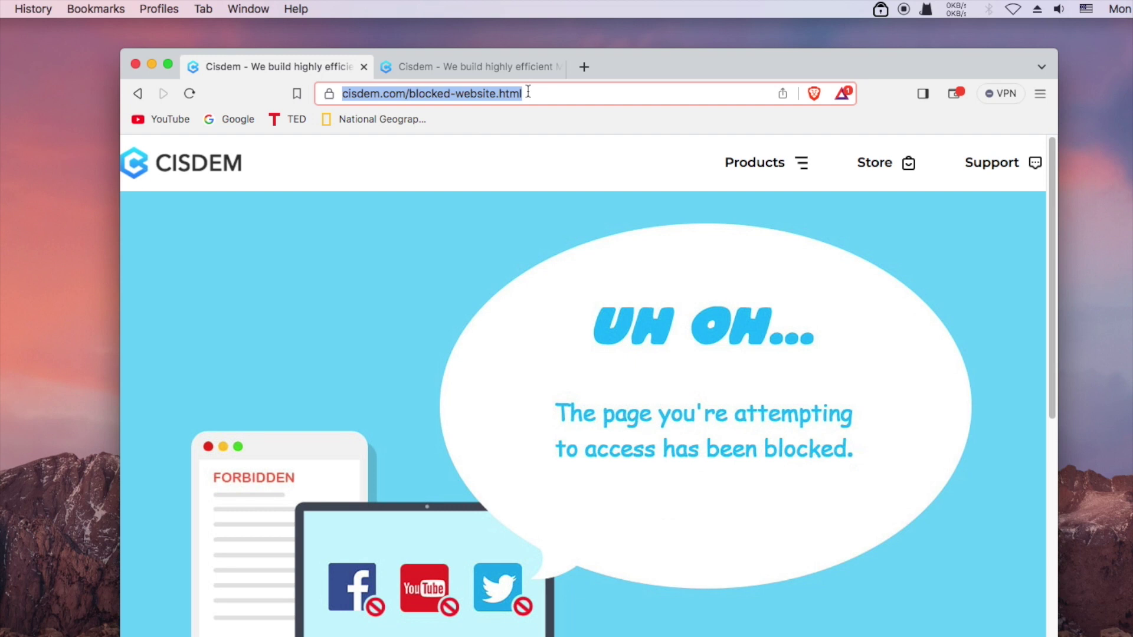
{"action": "type", "text": "x"}
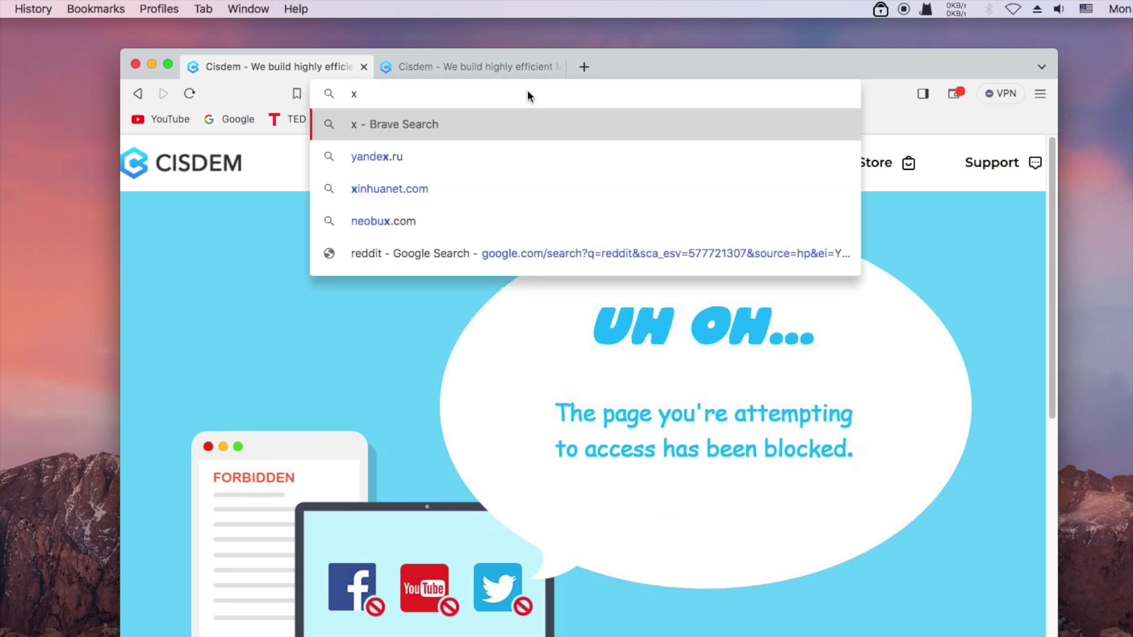
{"action": "type", "text": ".com"}
{"action": "key", "text": "Return"}
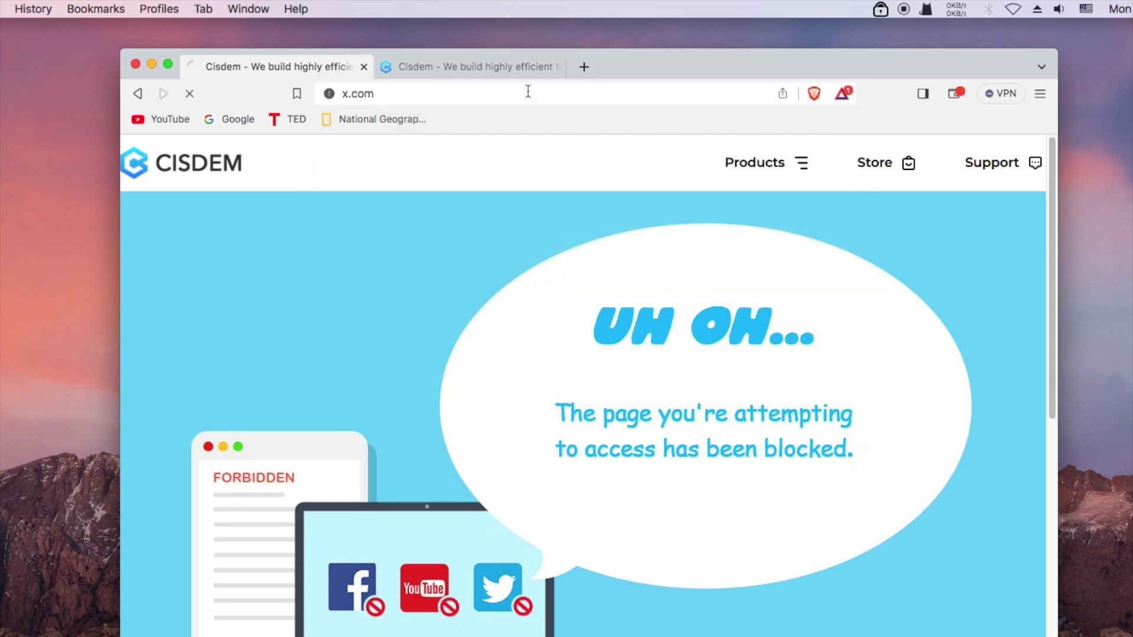